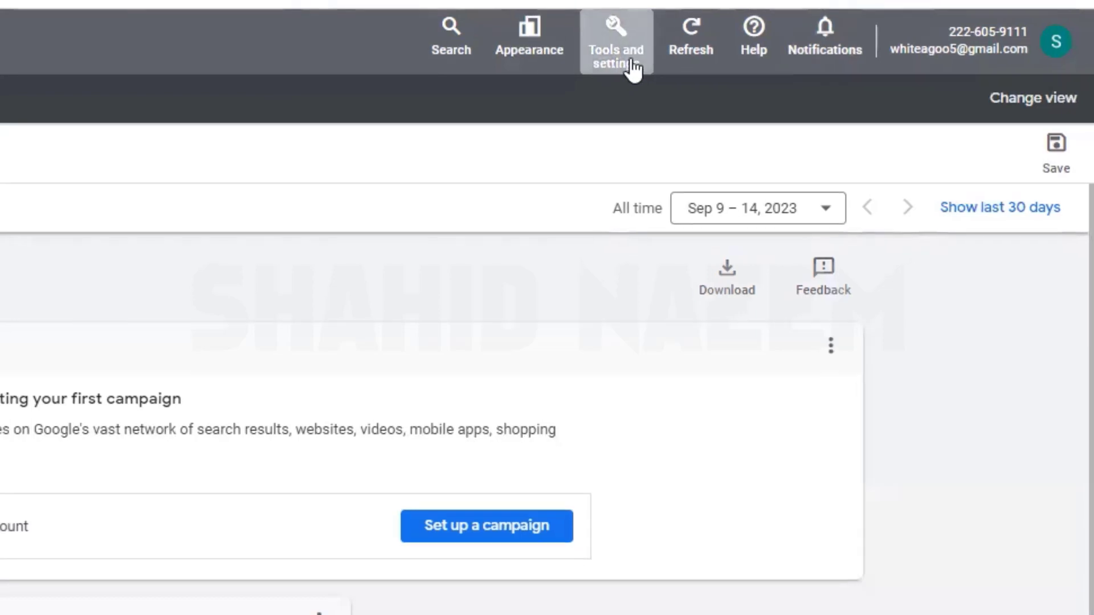
Open Keyword Planner and start discovering new keywords using the option that begins with keywords instead of a website
left_click(626, 68)
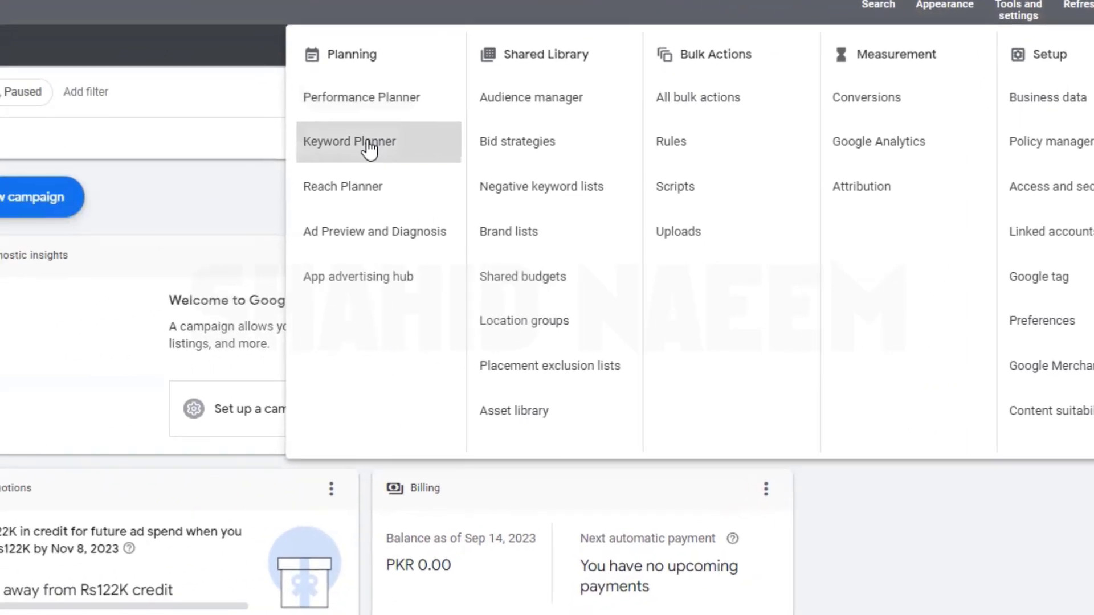
left_click(369, 142)
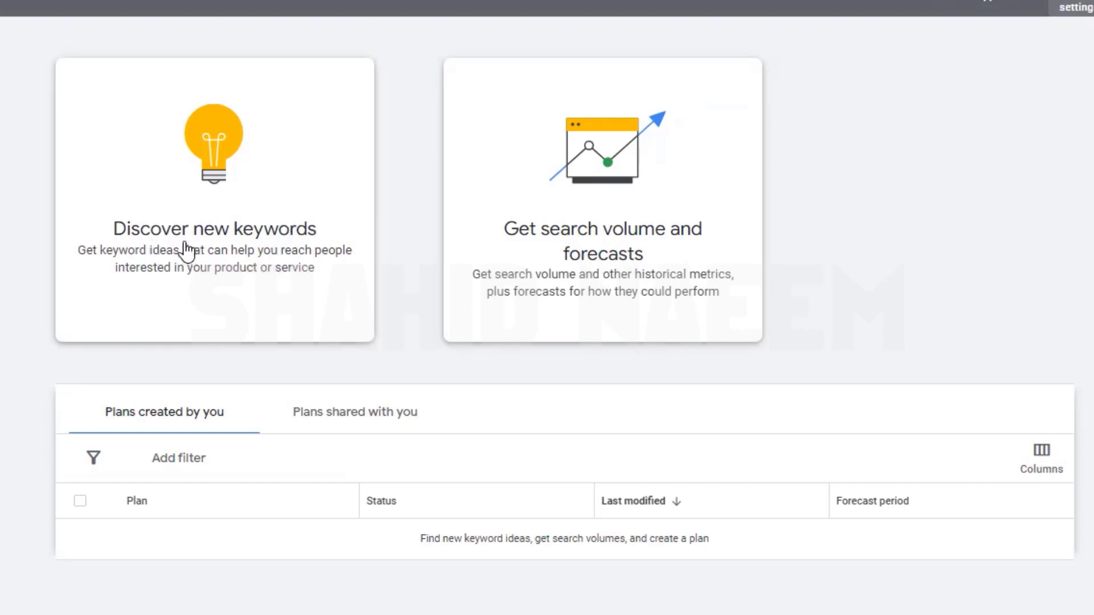
left_click(230, 179)
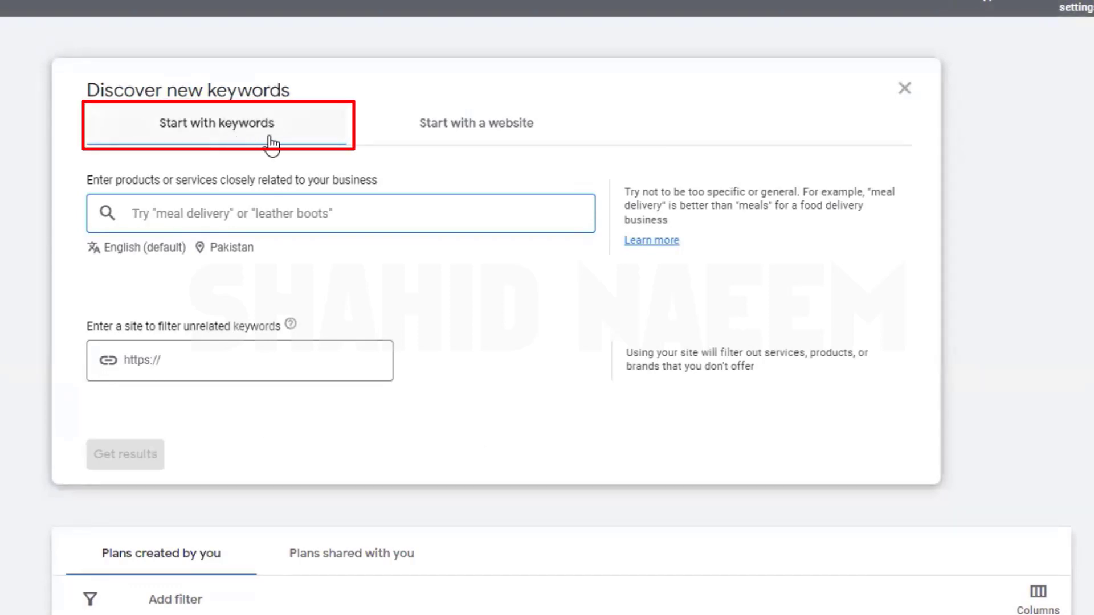
left_click(521, 137)
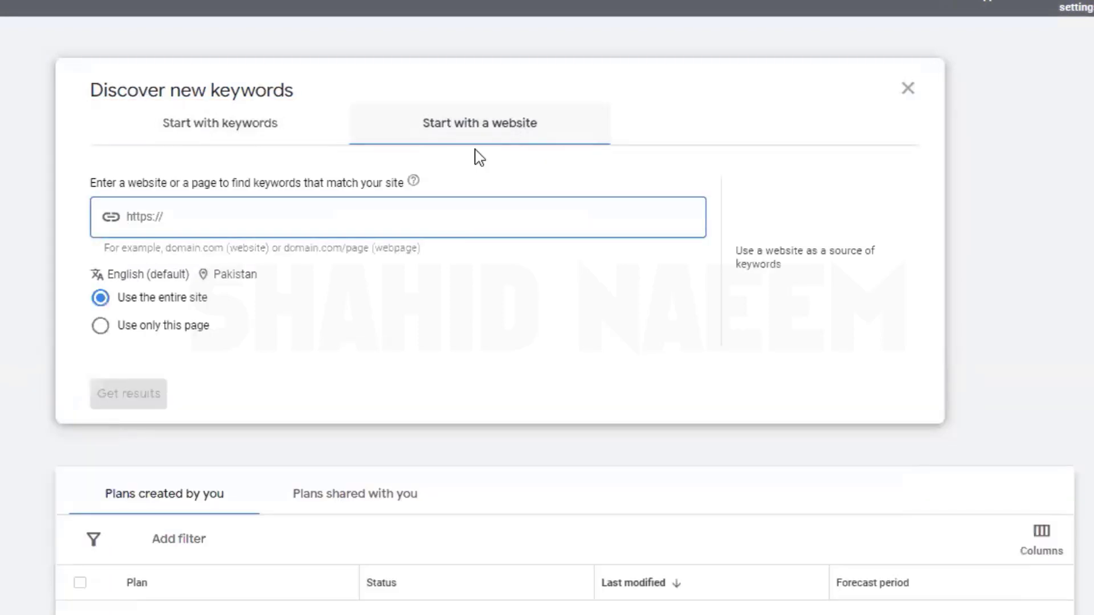
left_click(236, 132)
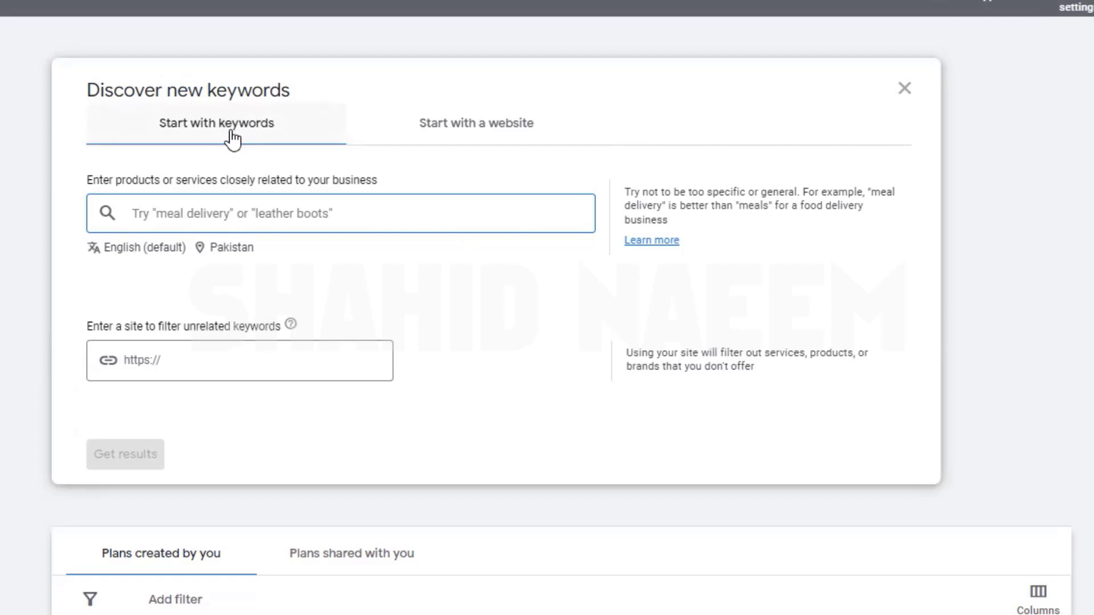
Try adding India to the targeted locations alongside Pakistan, and discard the location changes
left_click(228, 251)
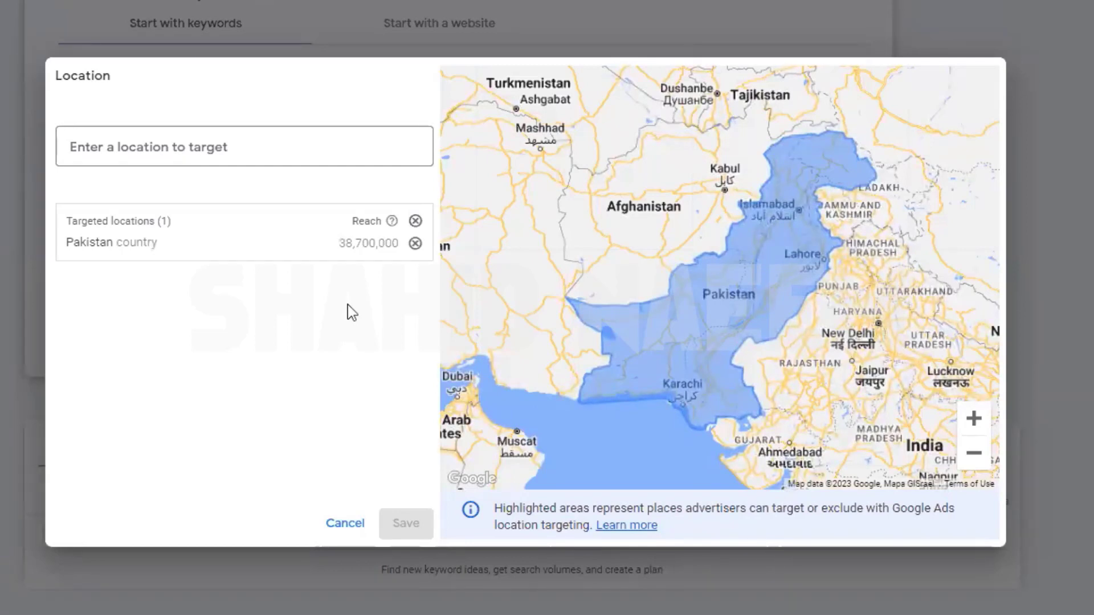
left_click(173, 148)
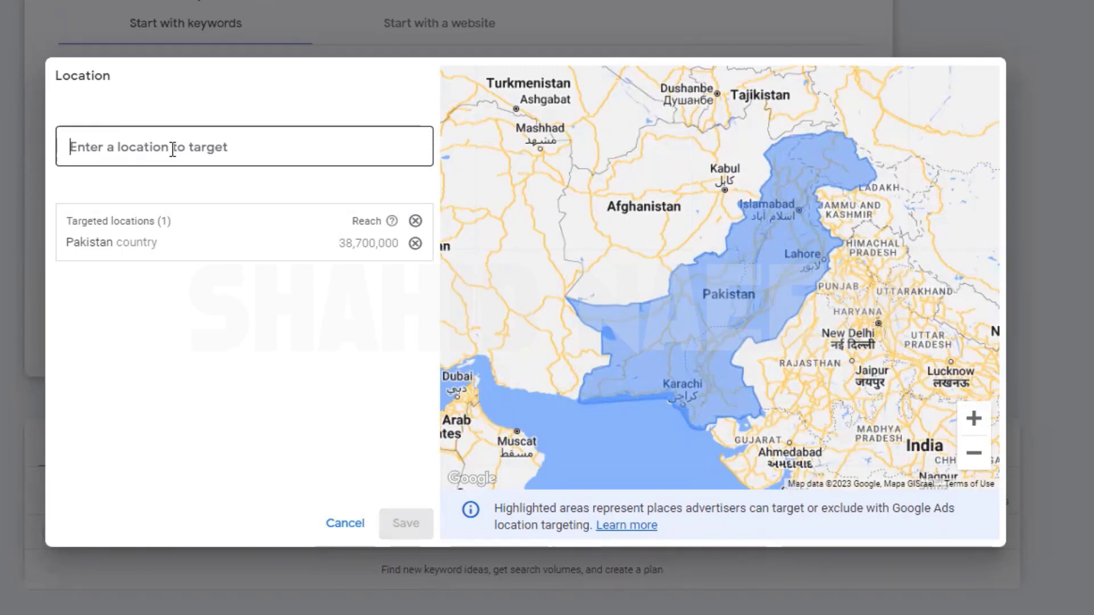
type("ن")
key("BackSpace")
type("INDIA")
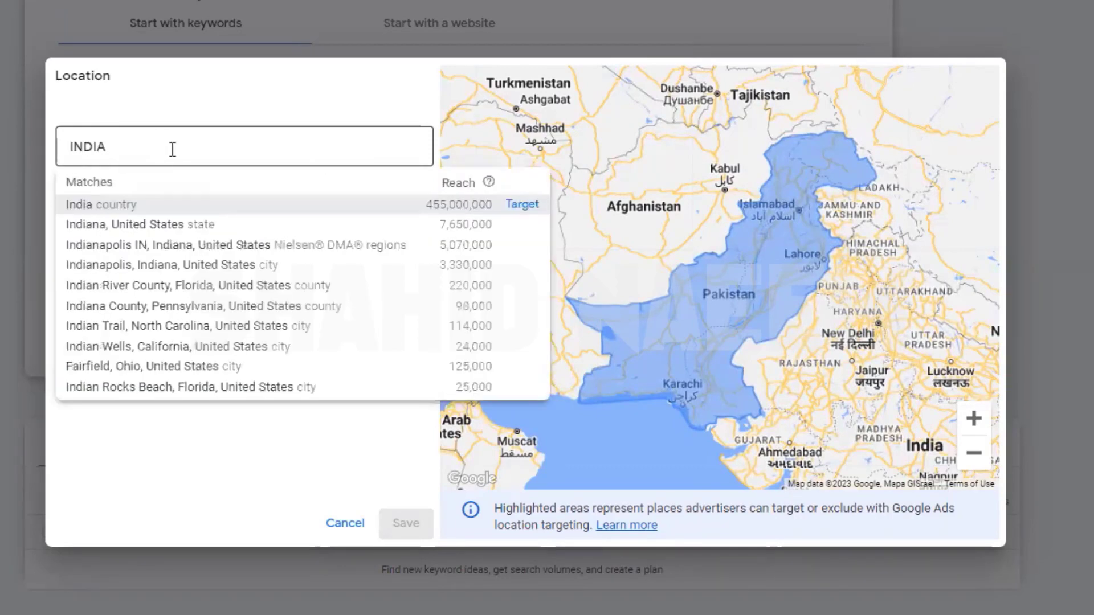
left_click(111, 209)
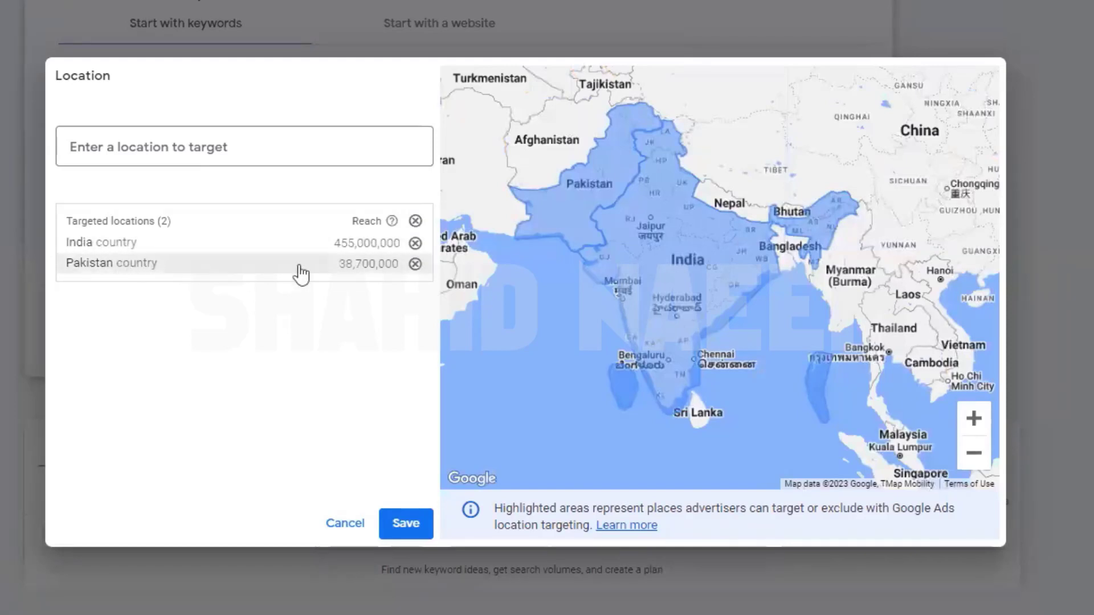
left_click(415, 243)
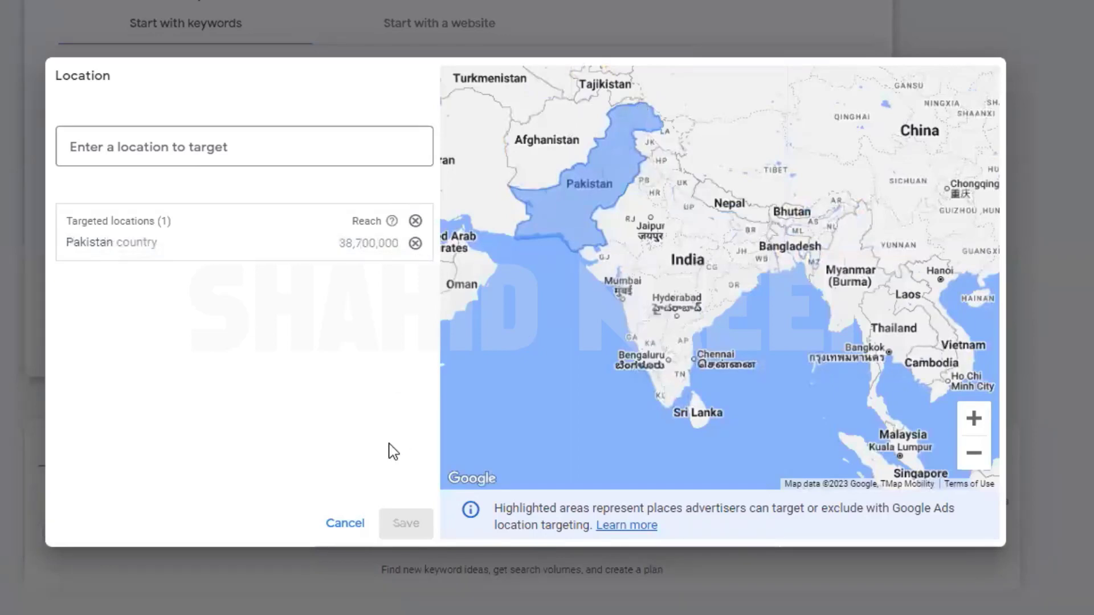
left_click(347, 527)
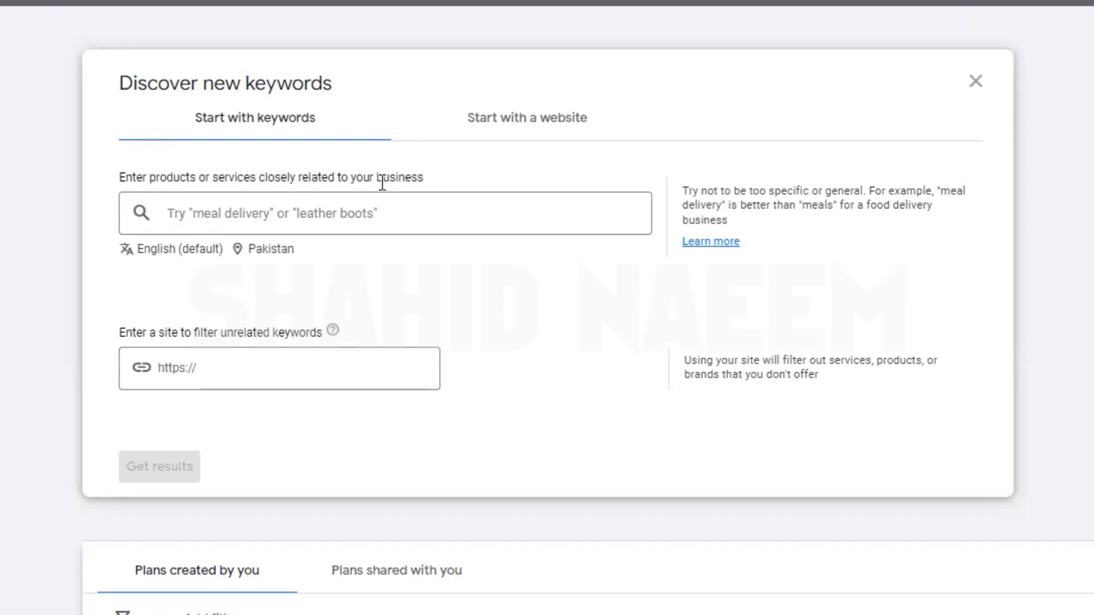
Enter the keywords photoshop, illustrator, digital marketing and google ads, and get the keyword results
left_click(449, 207)
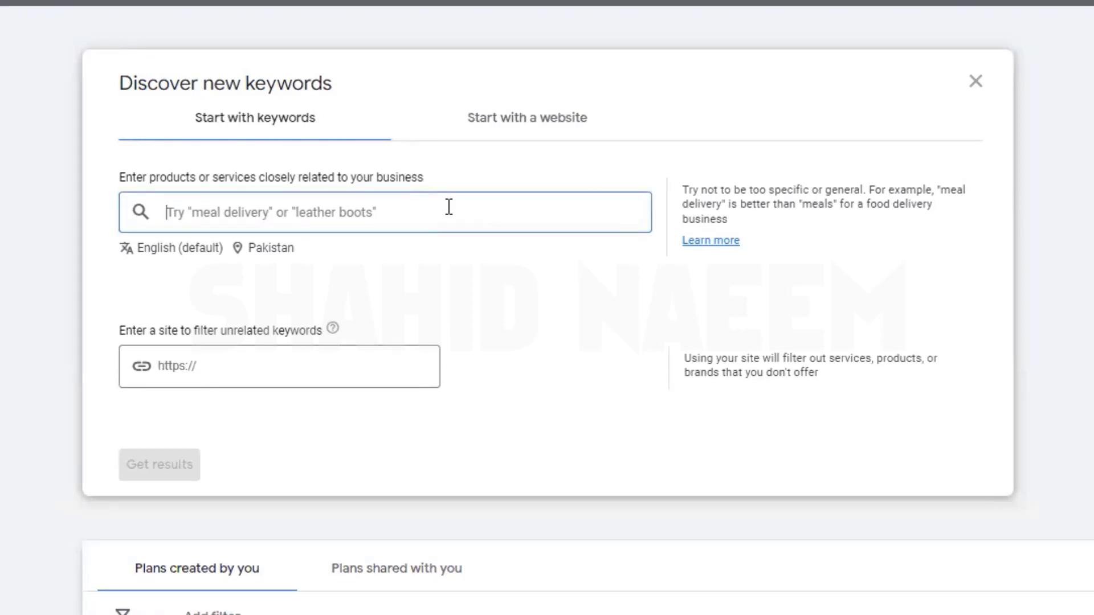
type("photoshop")
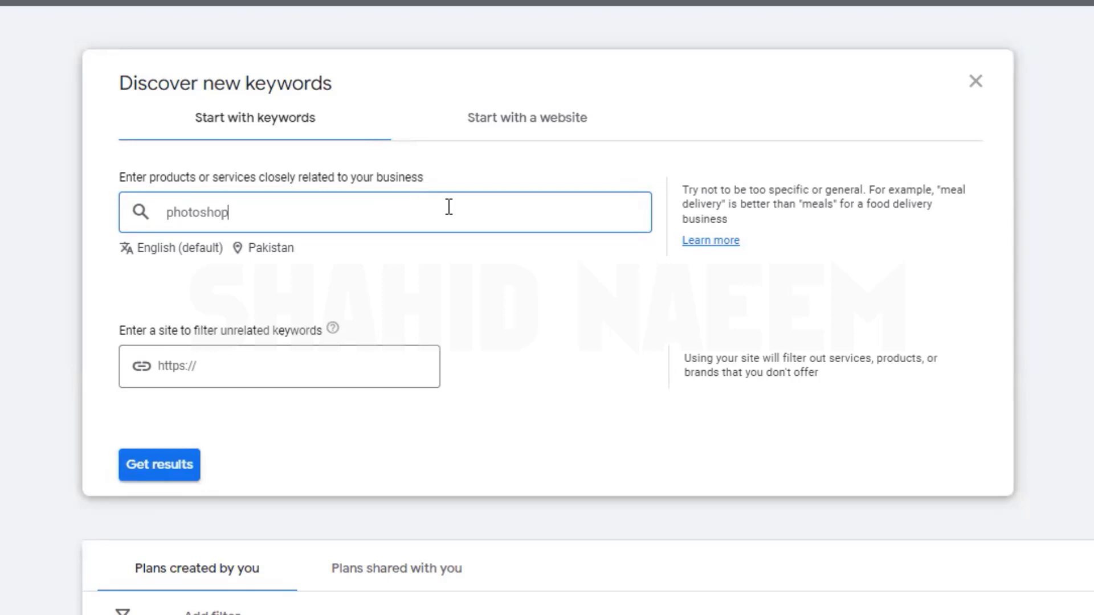
key("Return")
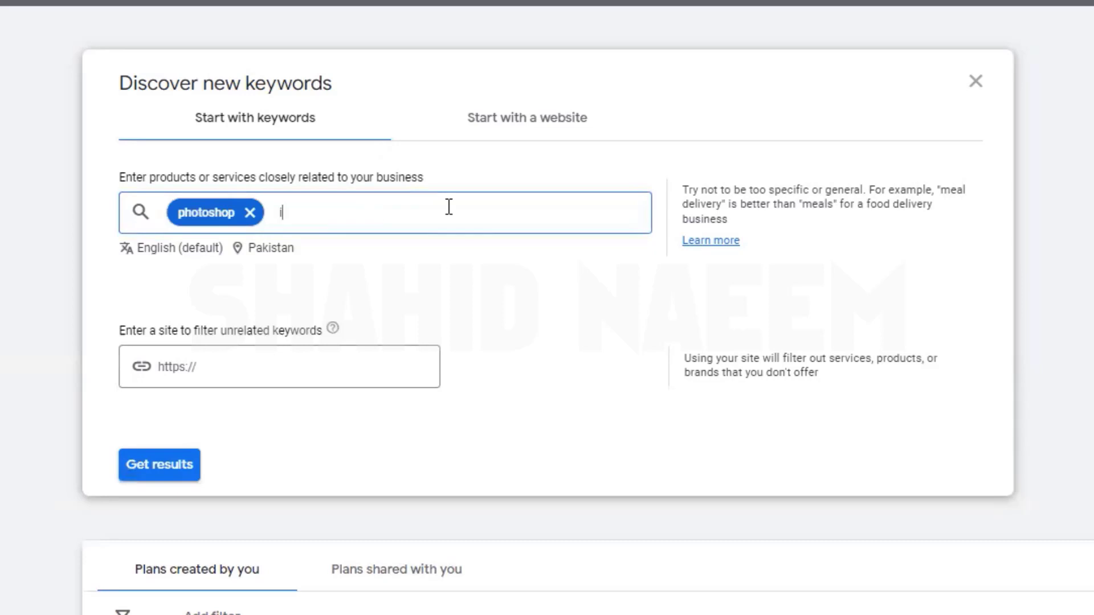
type("illustrator")
key("Return")
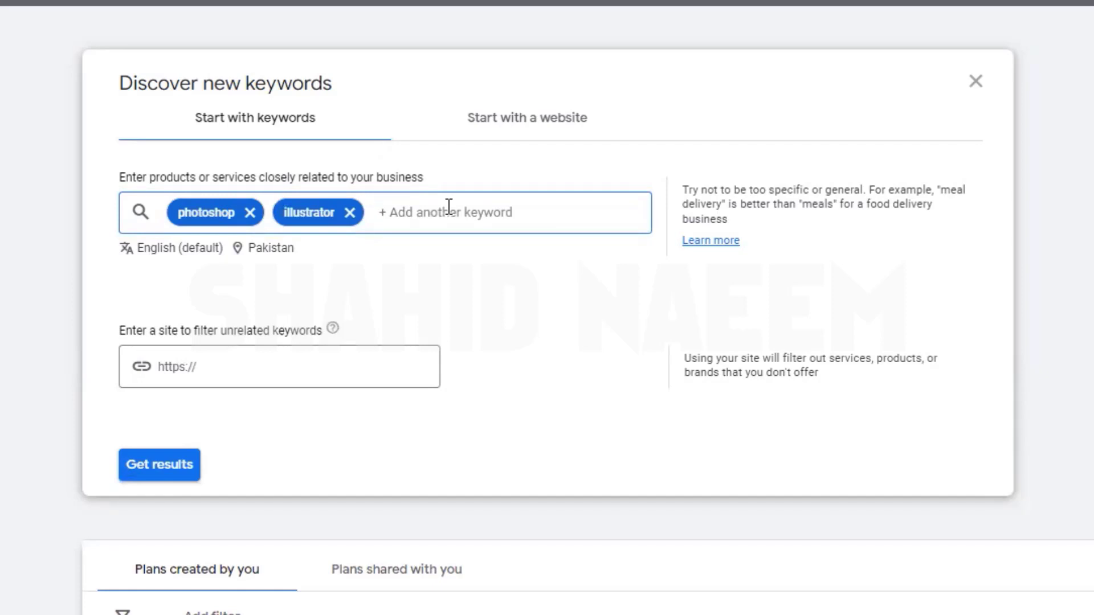
type("dig")
type("ita")
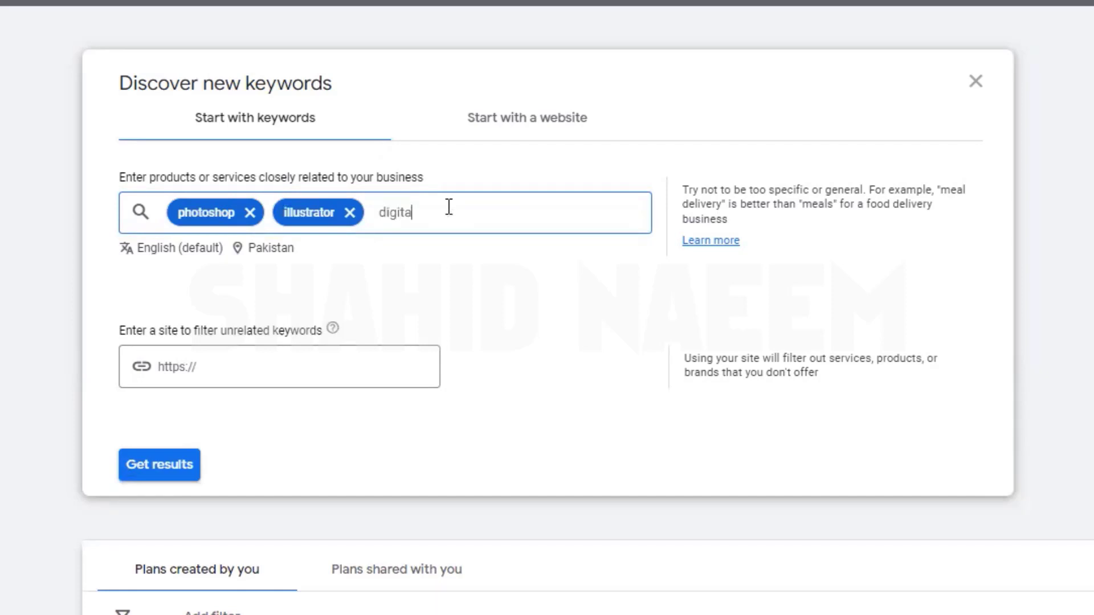
type("l marketing")
key("Return")
type("g")
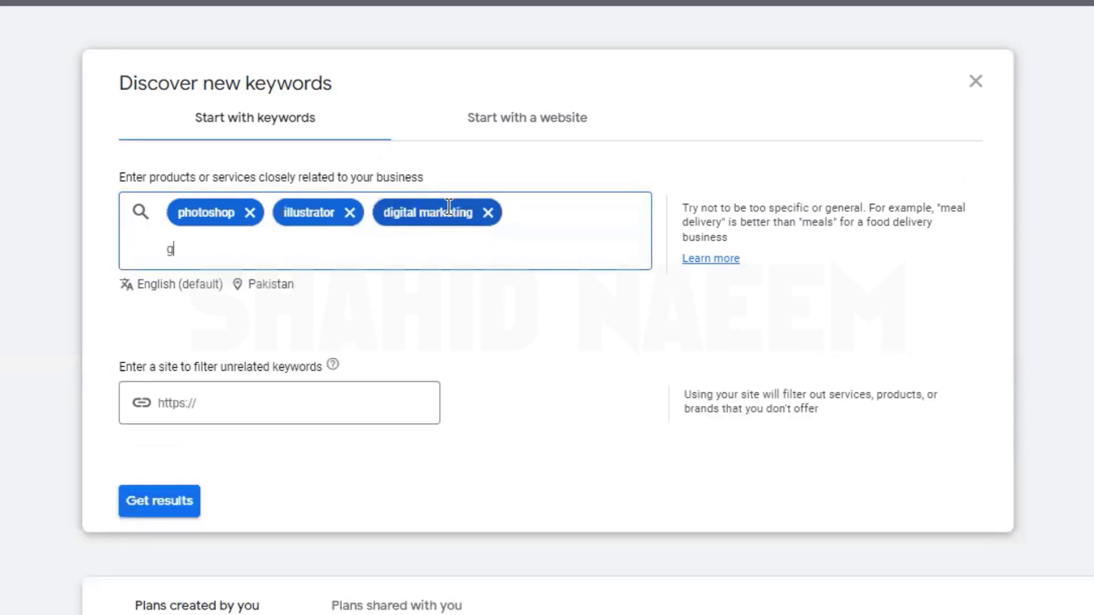
type("oogle ads")
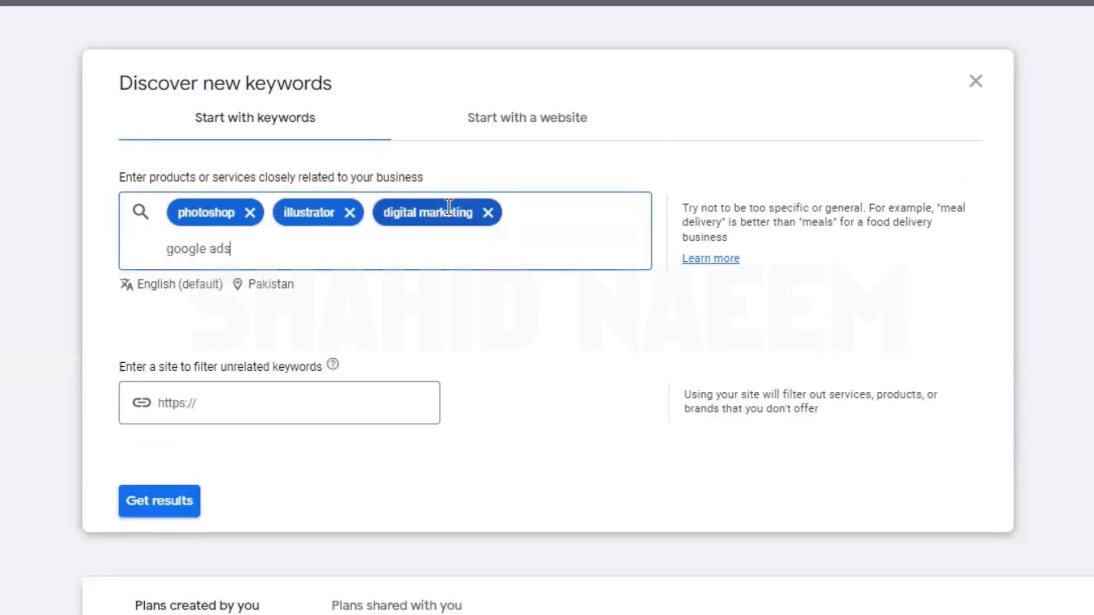
key("Return")
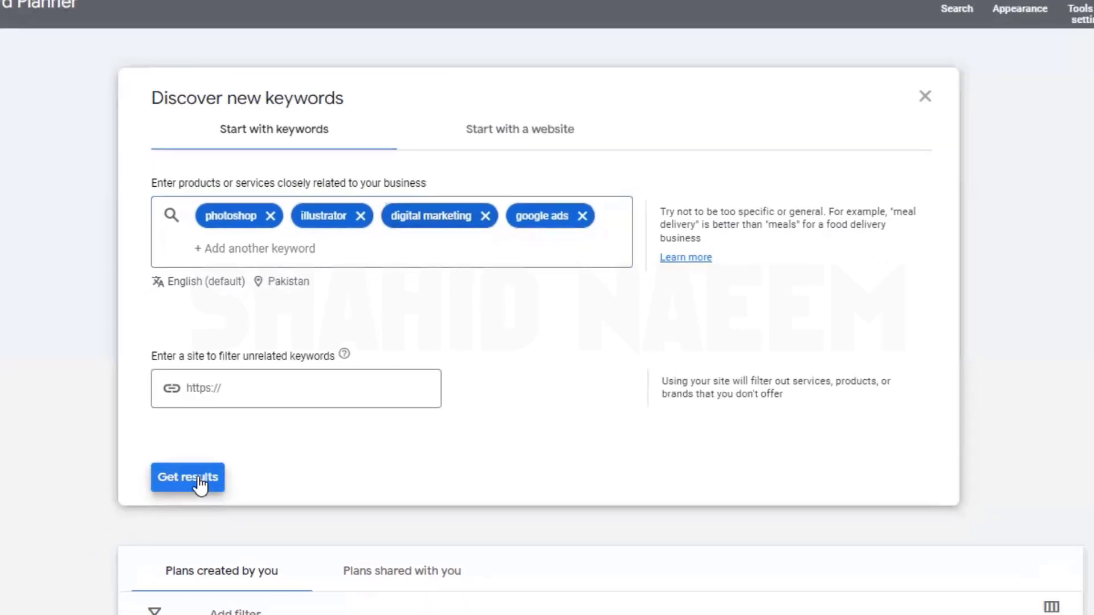
left_click(162, 501)
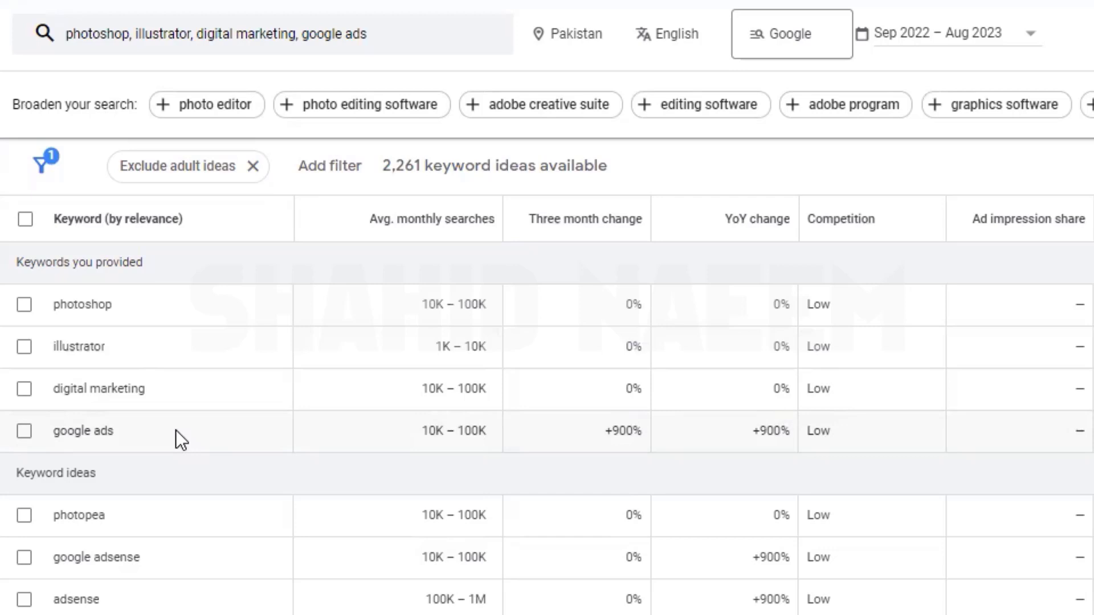
Check the average monthly searches and the available date range options for the keyword results, keeping the range as it is
mouse_move(426, 225)
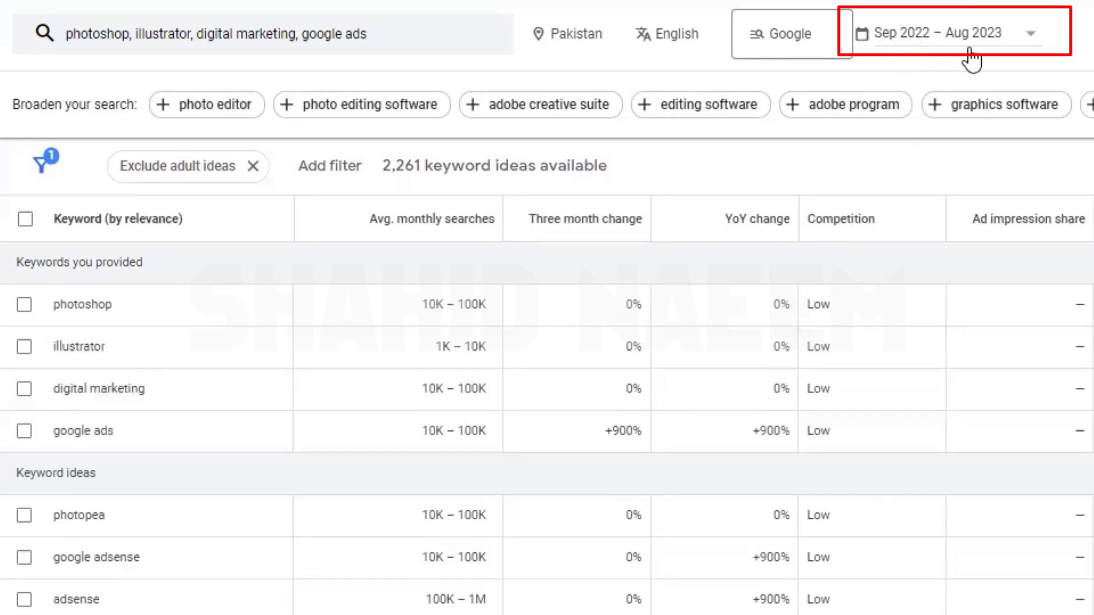
left_click(1031, 38)
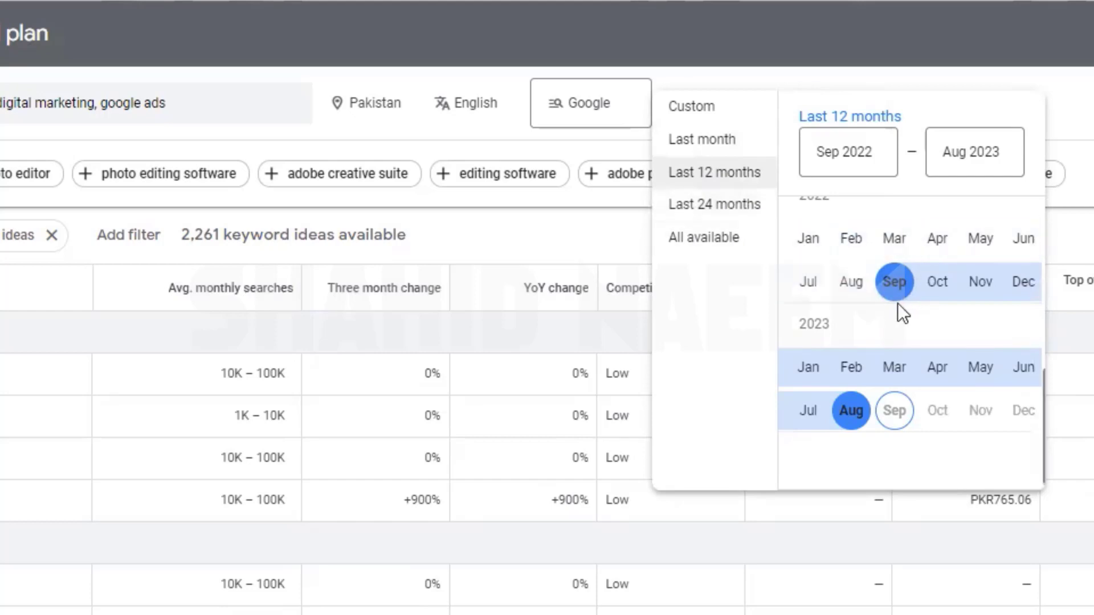
left_click(1079, 122)
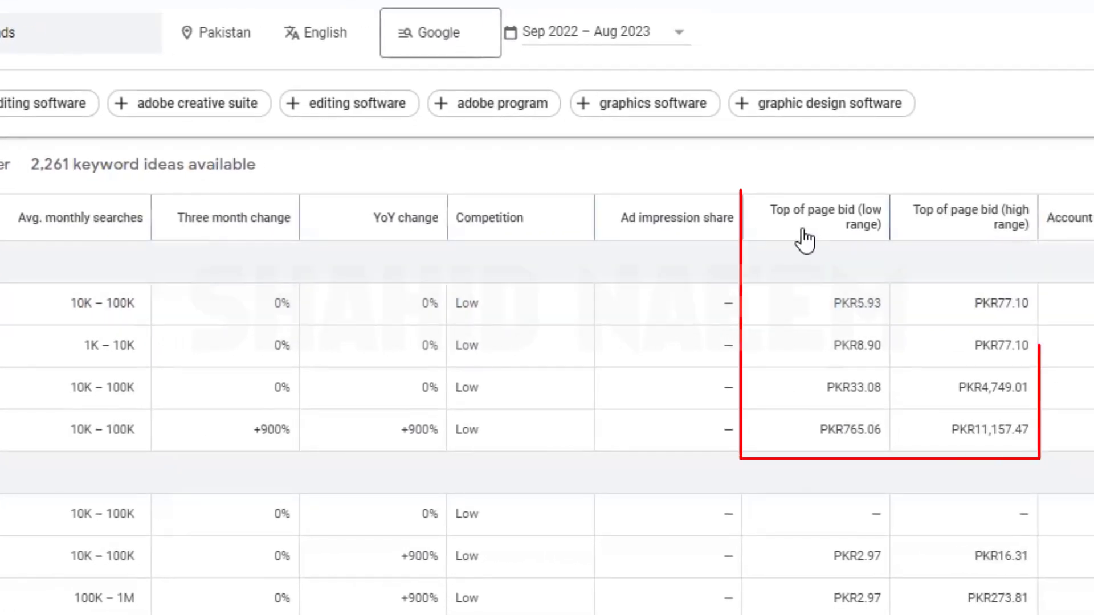
Examine the low and high top of page bid ranges and look through the list of keyword ideas
mouse_move(790, 228)
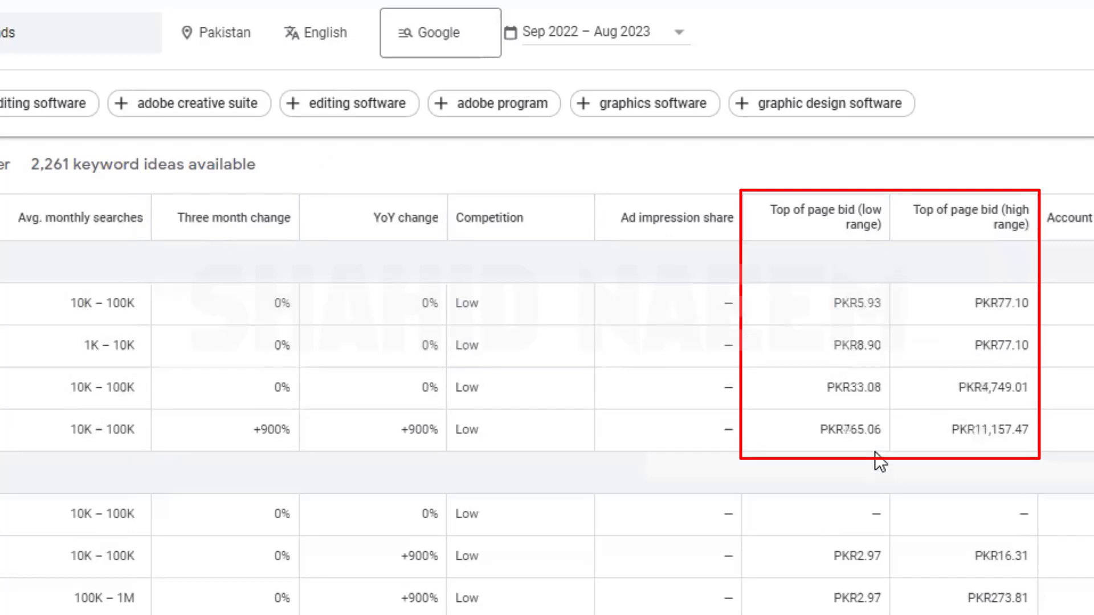
mouse_move(940, 215)
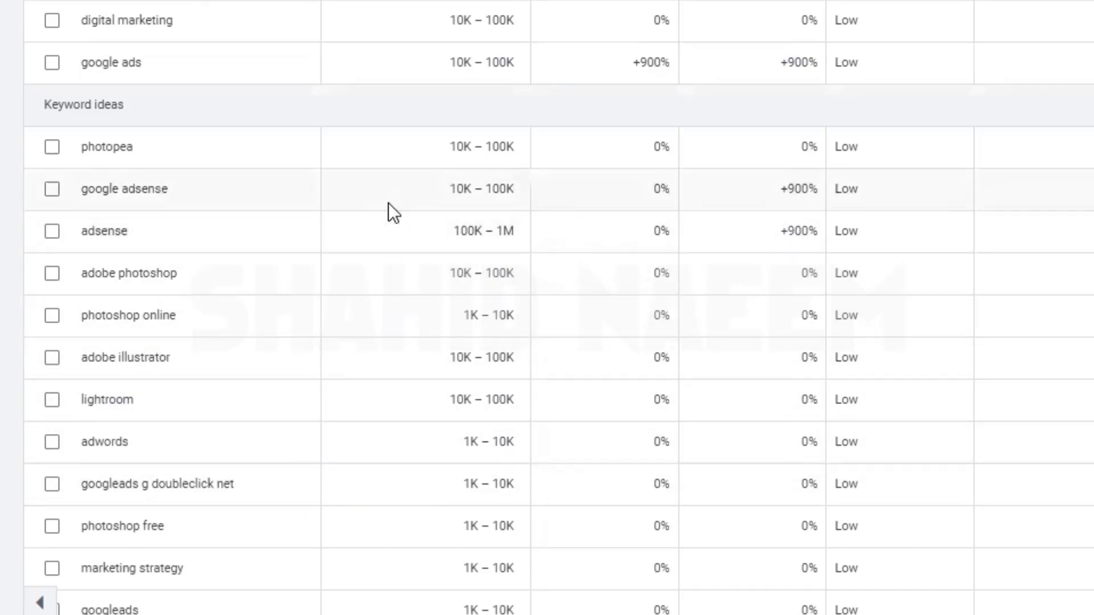
scroll(388, 205, "down", 15)
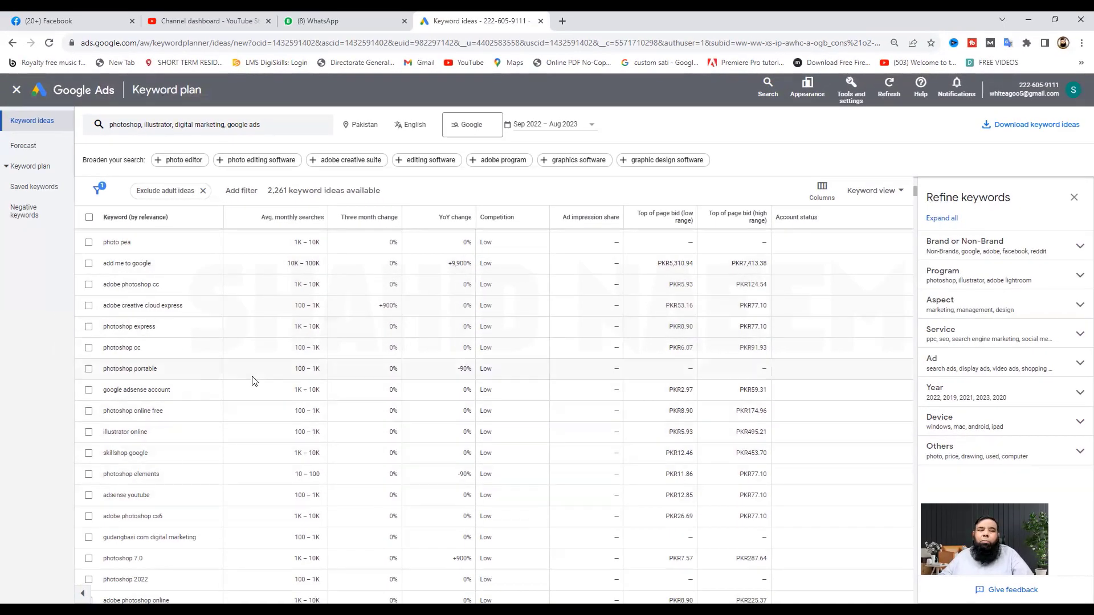
scroll(500, 383, "up", 5)
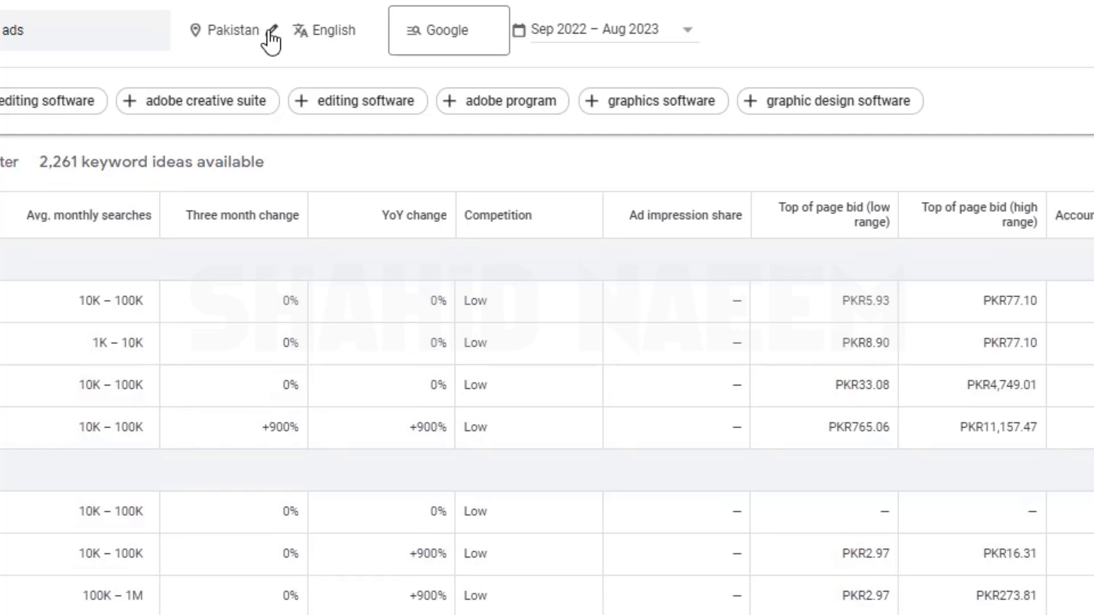
View the targeted location settings without changing them, and set the search network to Google and search partners
left_click(270, 37)
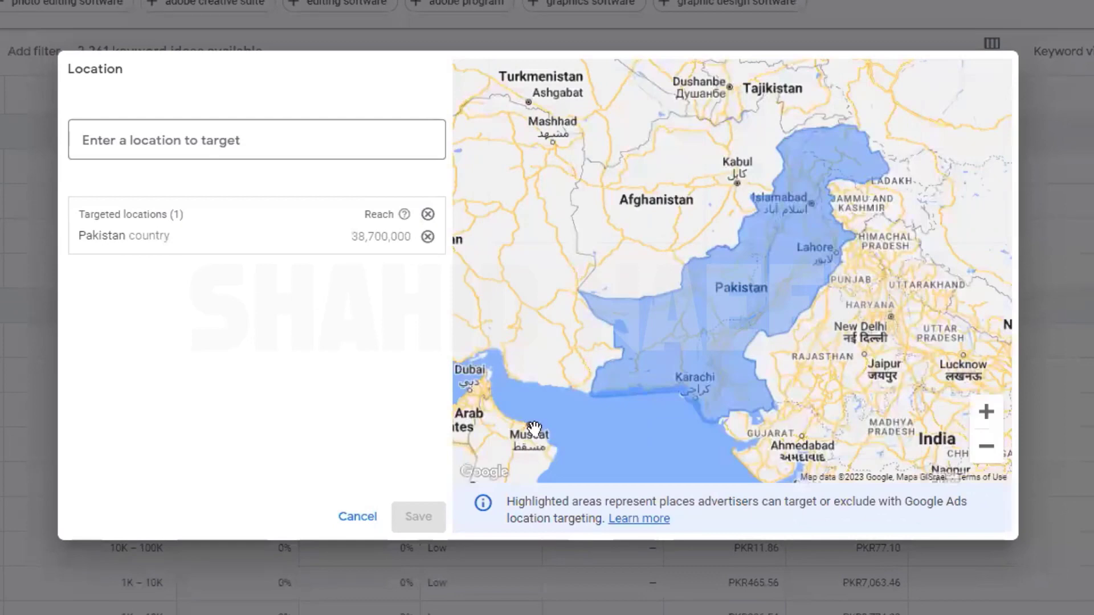
left_click(350, 527)
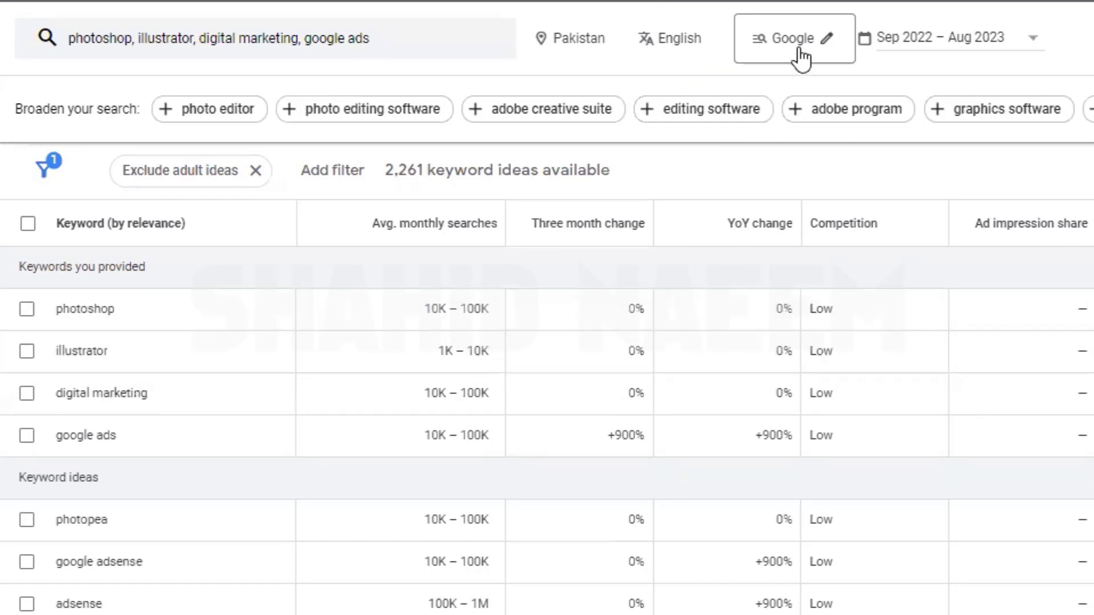
left_click(831, 51)
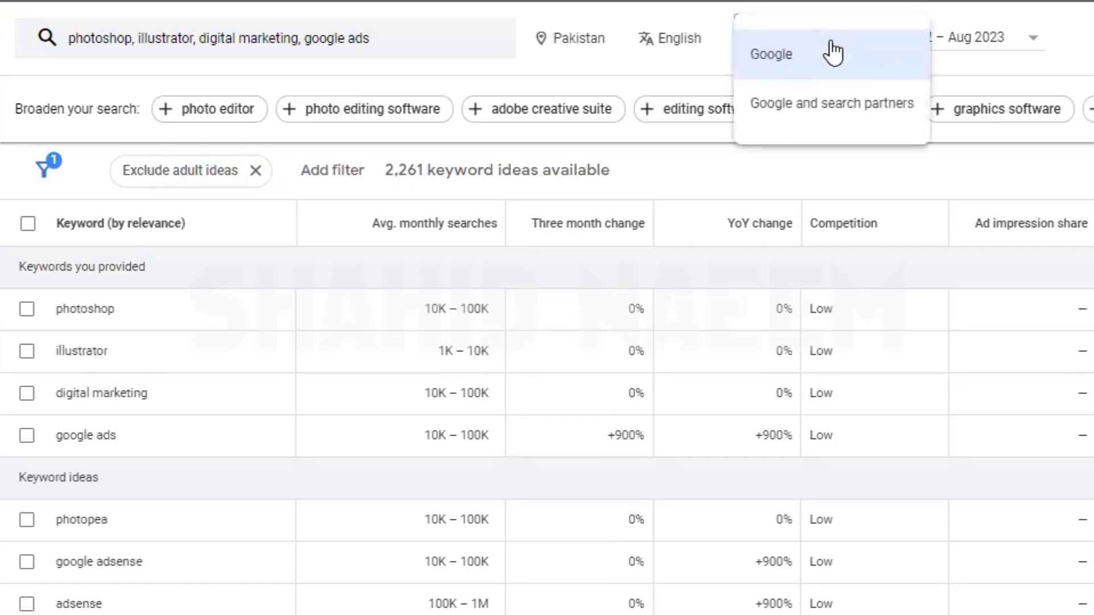
left_click(896, 125)
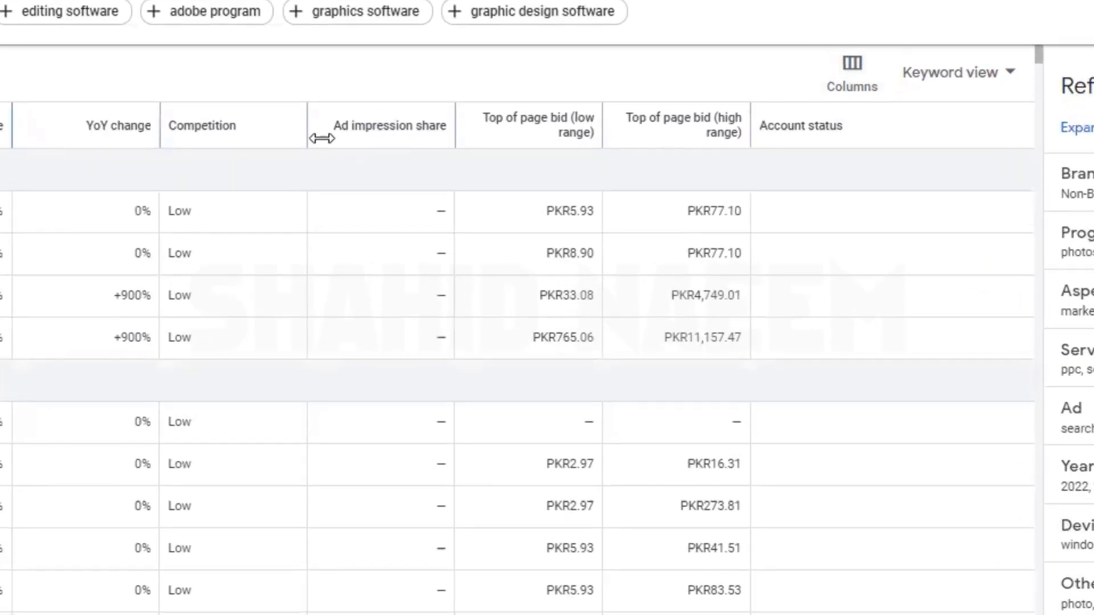
Switch the keyword ideas to Grouped view, and expand the Skillshop group to inspect its keywords before collapsing it
left_click(1002, 84)
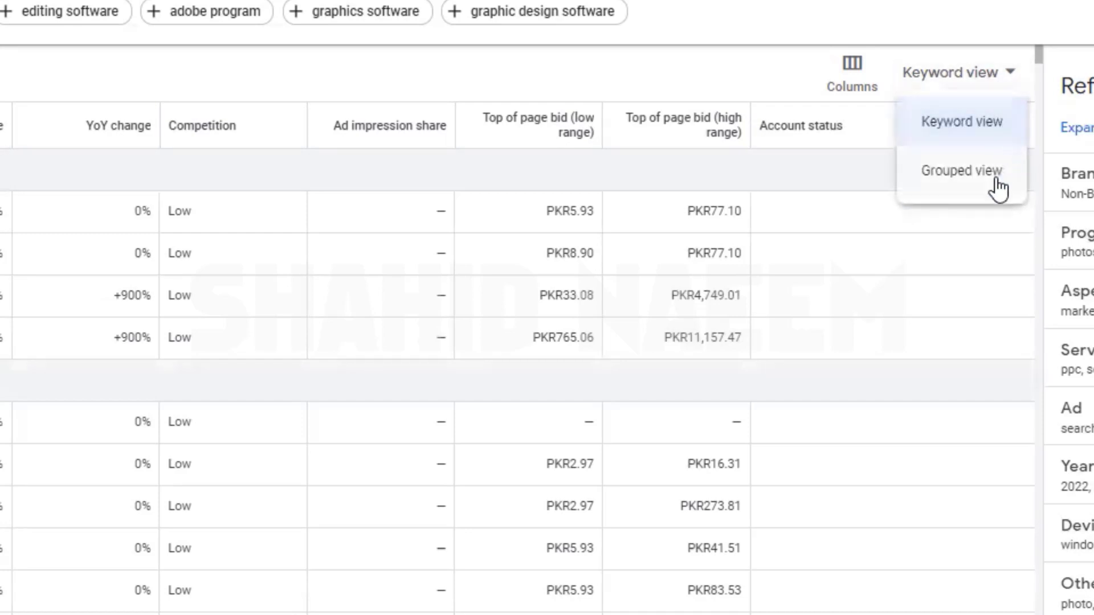
left_click(996, 180)
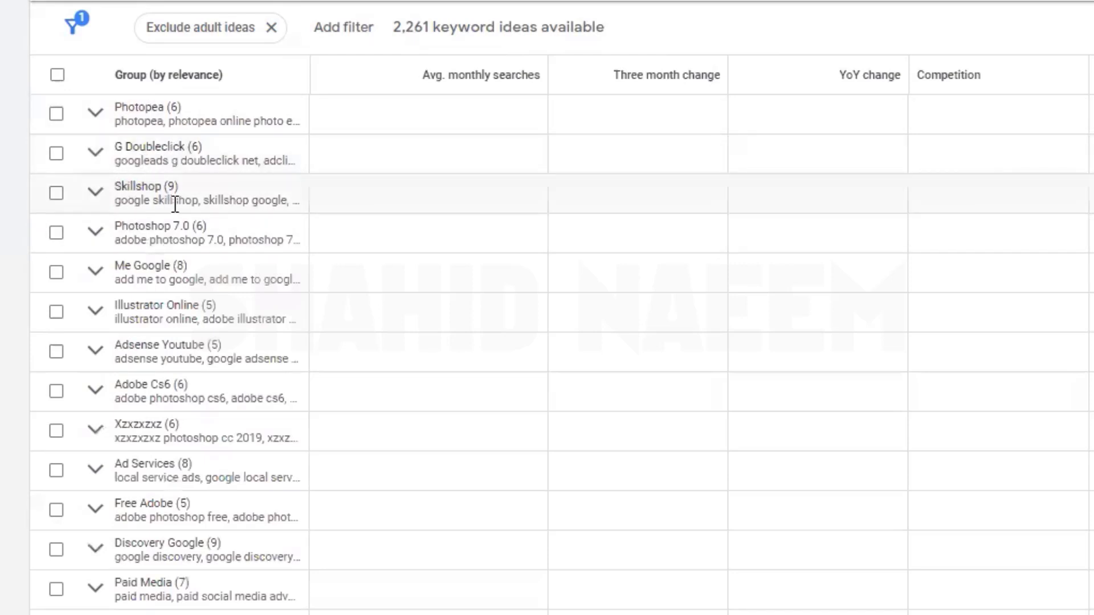
left_click(95, 197)
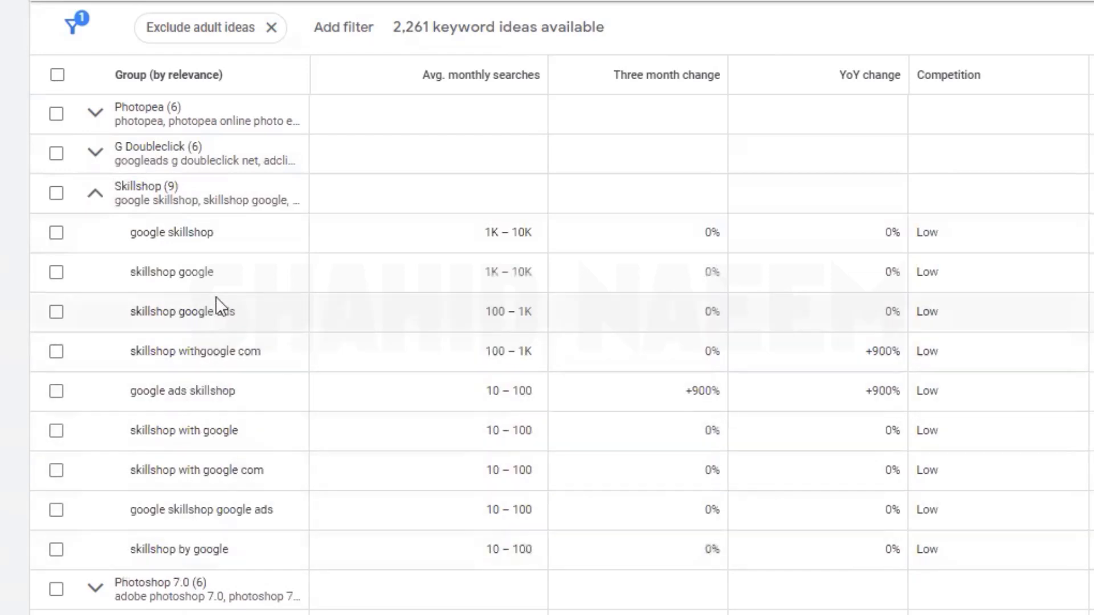
left_click(96, 197)
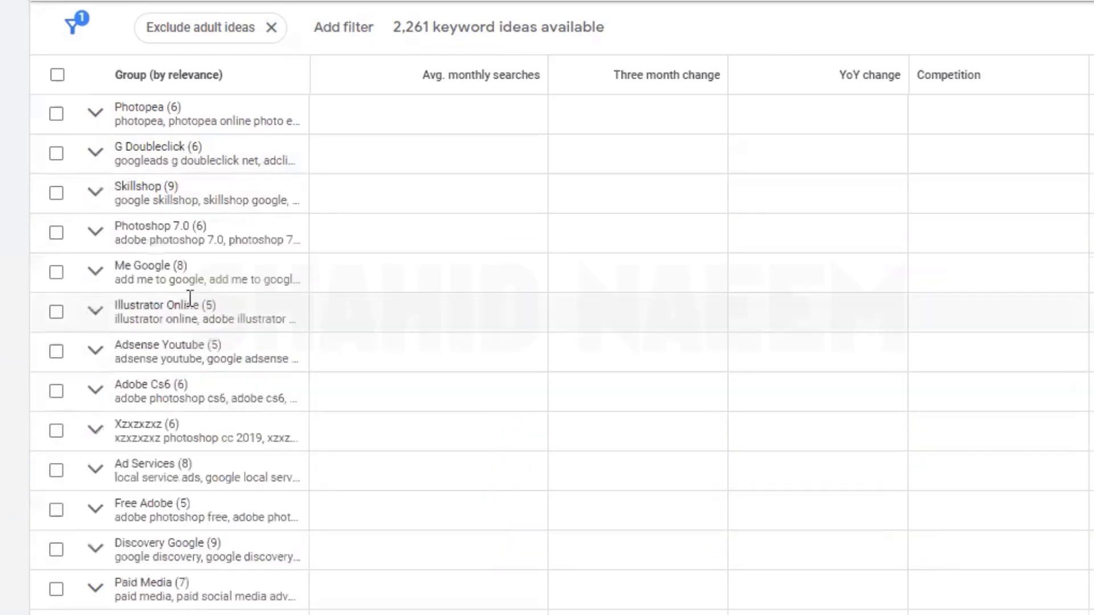
Expand the Photoshop 7.0 and Ad Services groups one after the other to inspect their keywords, collapsing each again
left_click(98, 236)
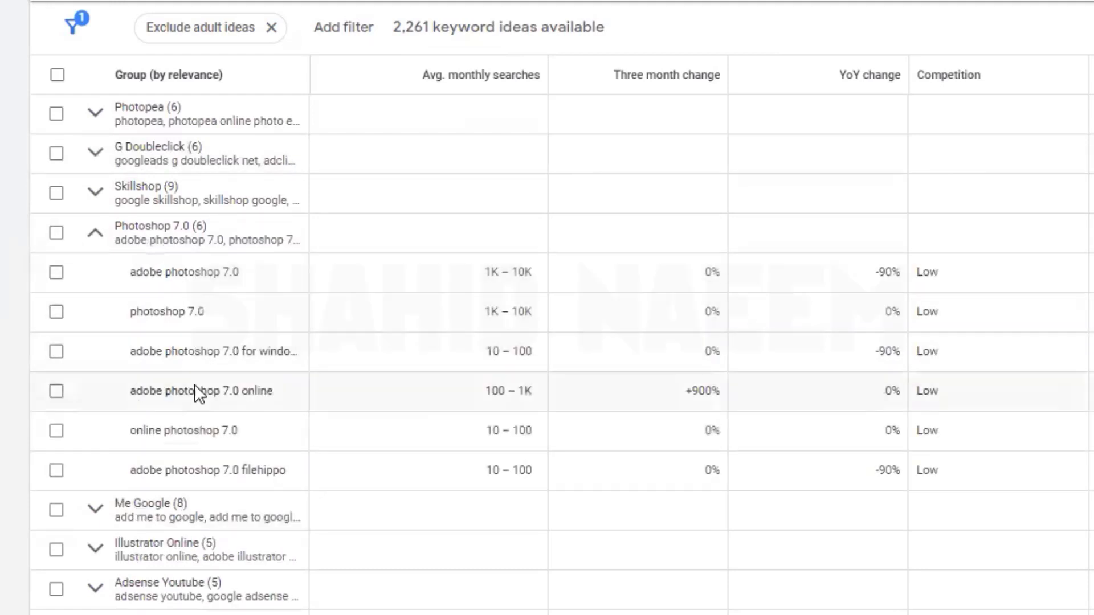
left_click(95, 234)
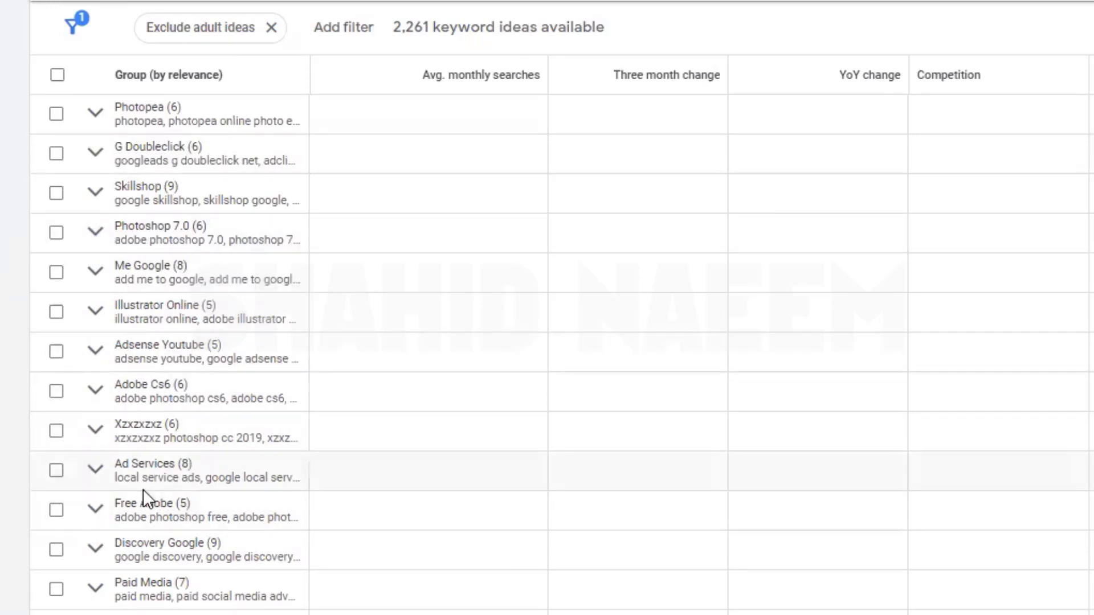
left_click(97, 472)
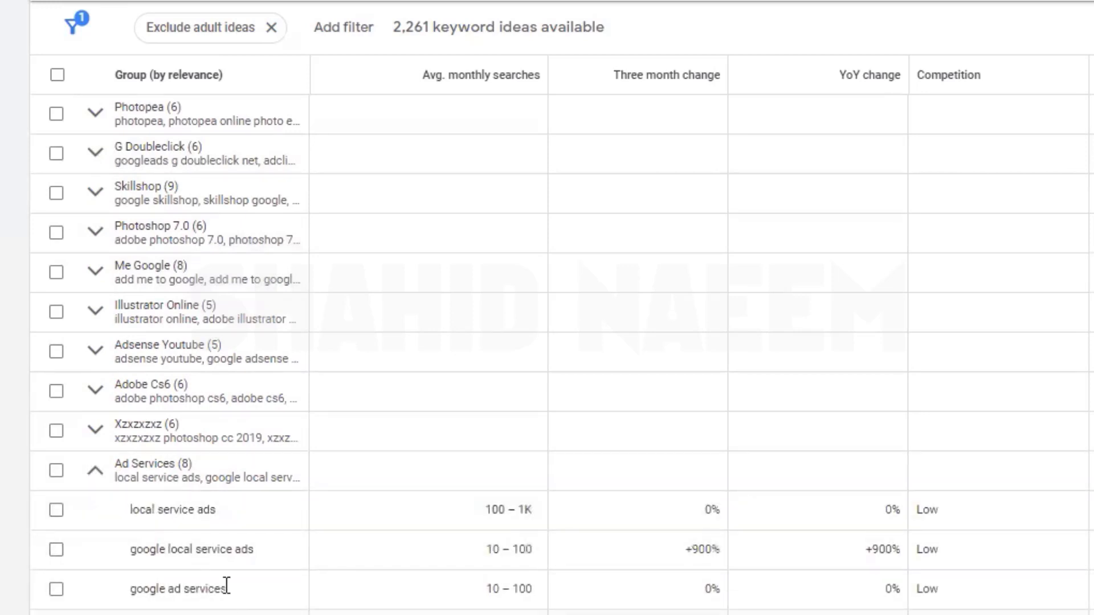
left_click(97, 472)
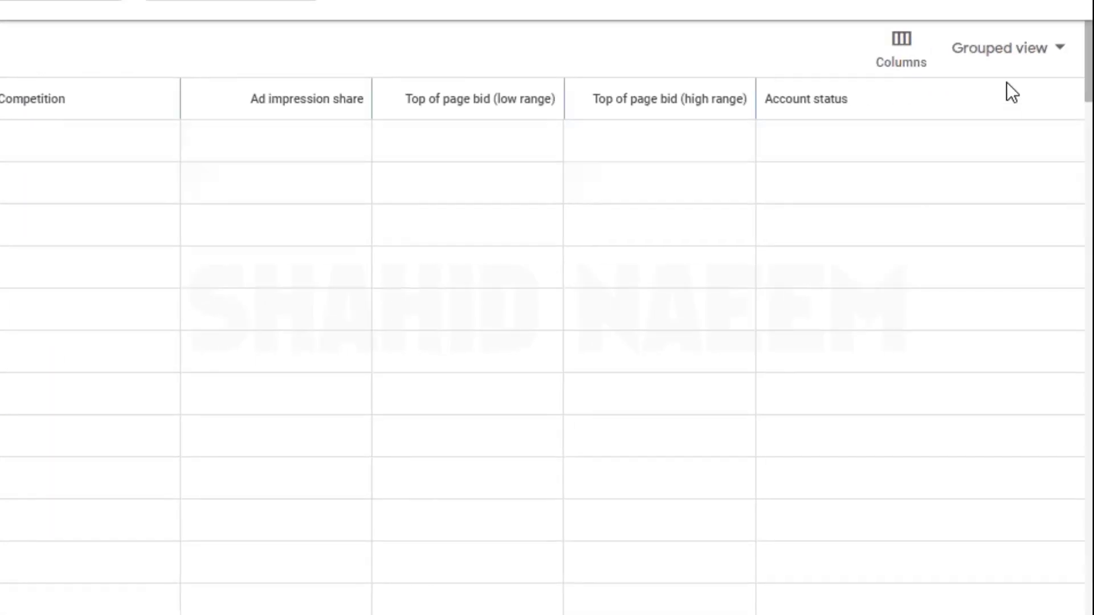
Switch the results back to Keyword view and look through the list of keyword ideas
left_click(1017, 55)
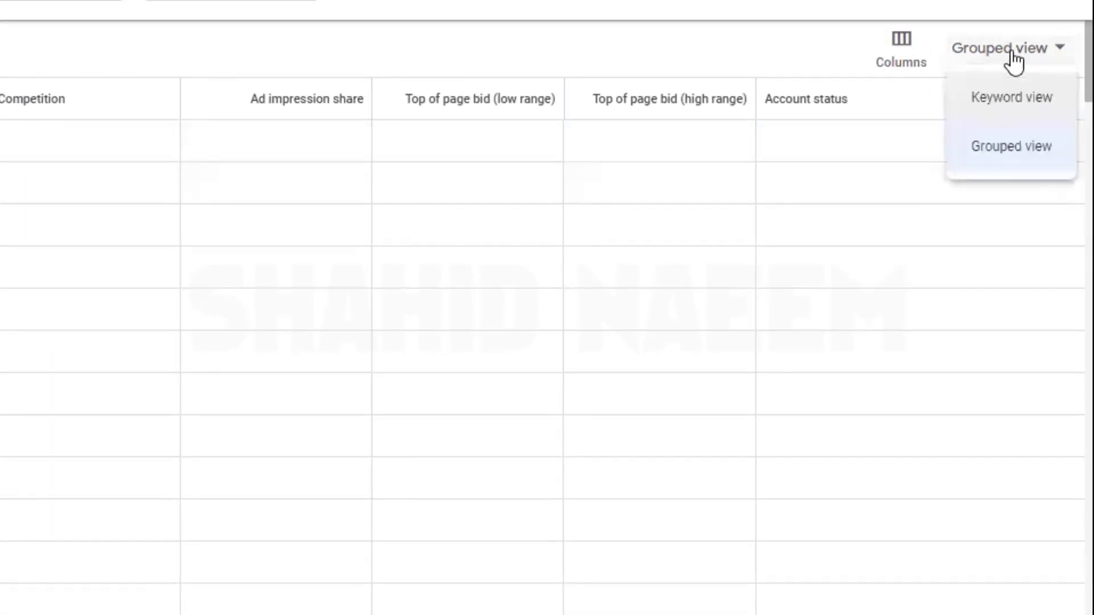
left_click(1006, 112)
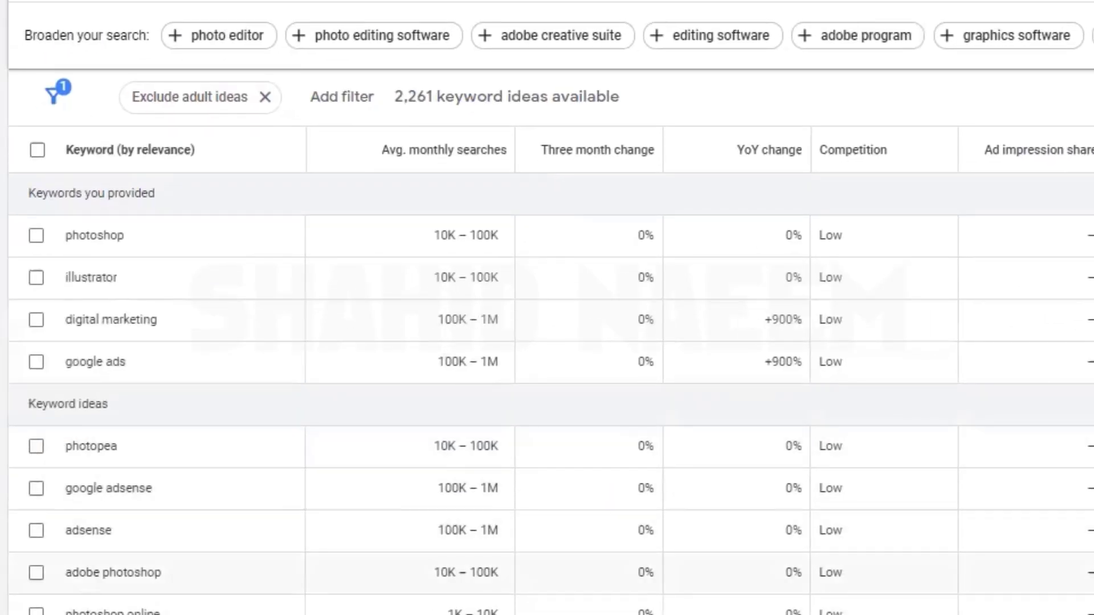
scroll(812, 598, "down", 10)
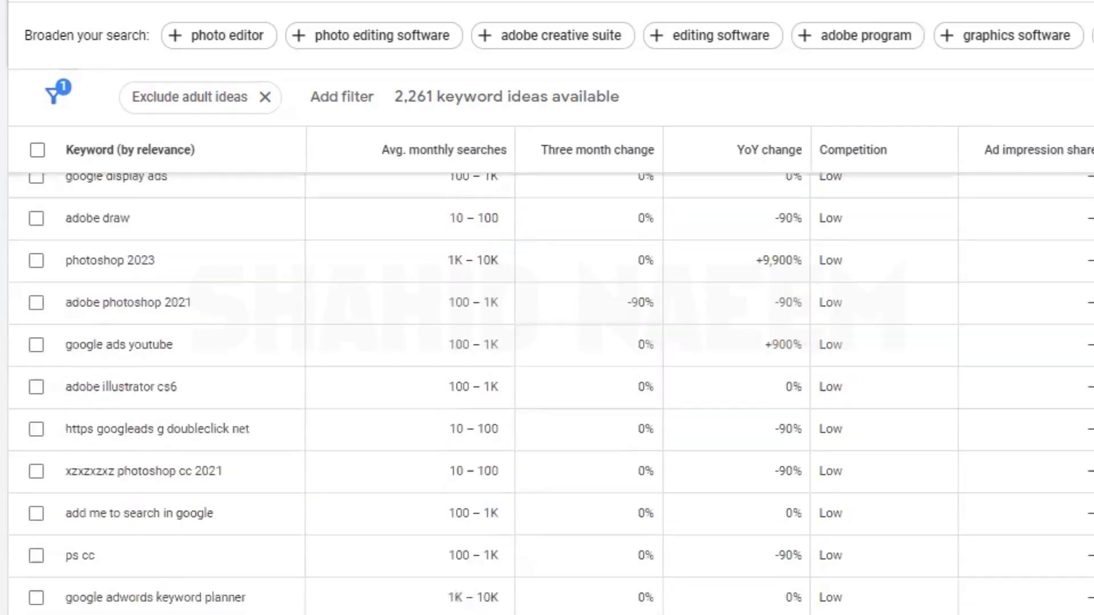
scroll(551, 393, "down", 20)
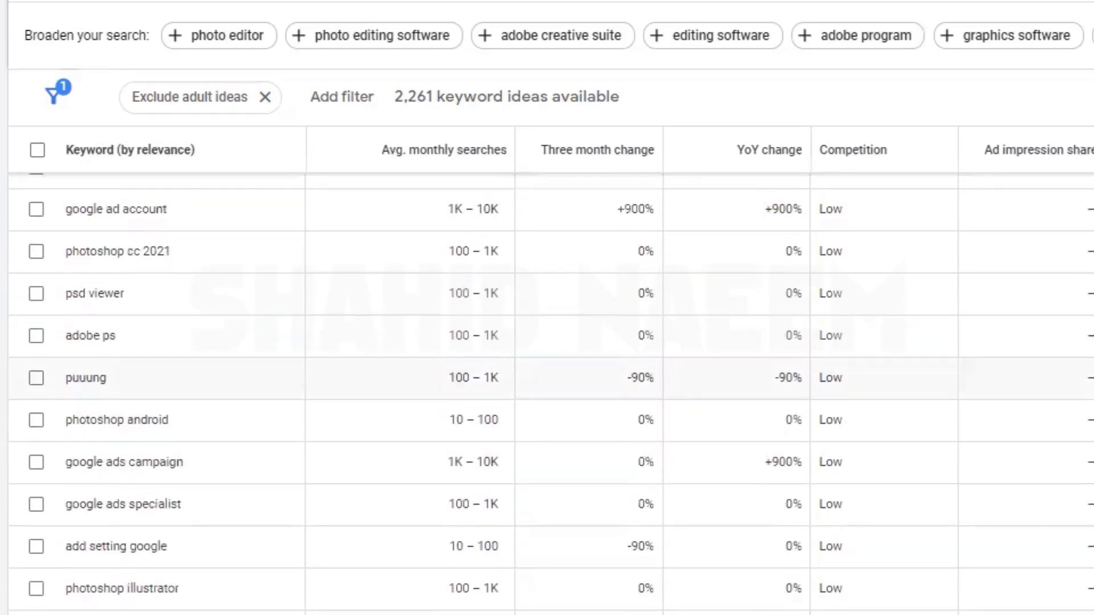
scroll(550, 393, "down", 15)
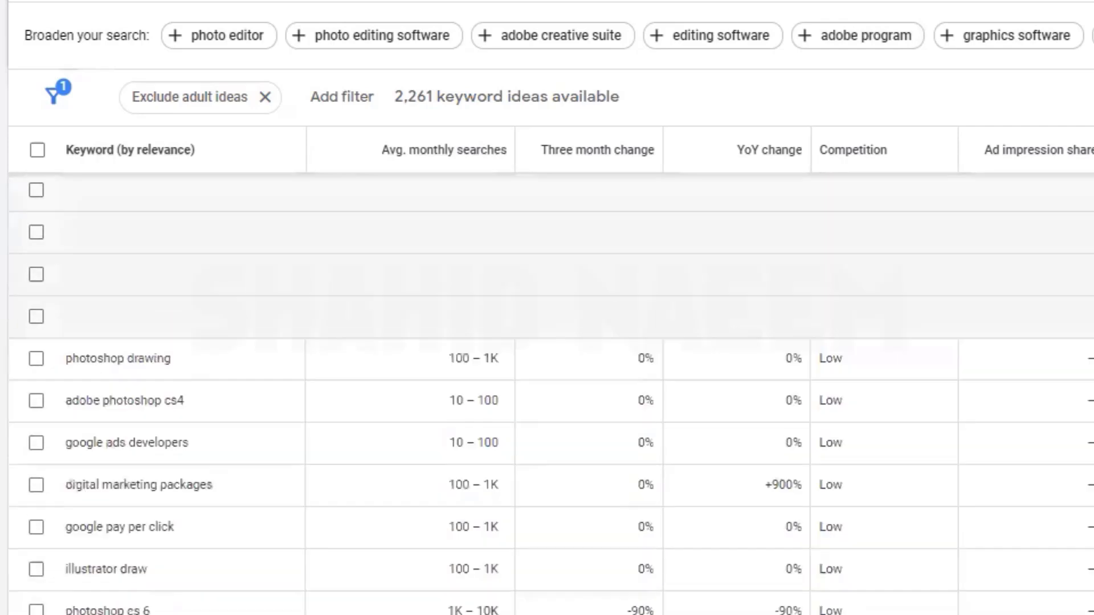
scroll(550, 393, "down", 10)
scroll(320, 167, "up", 20)
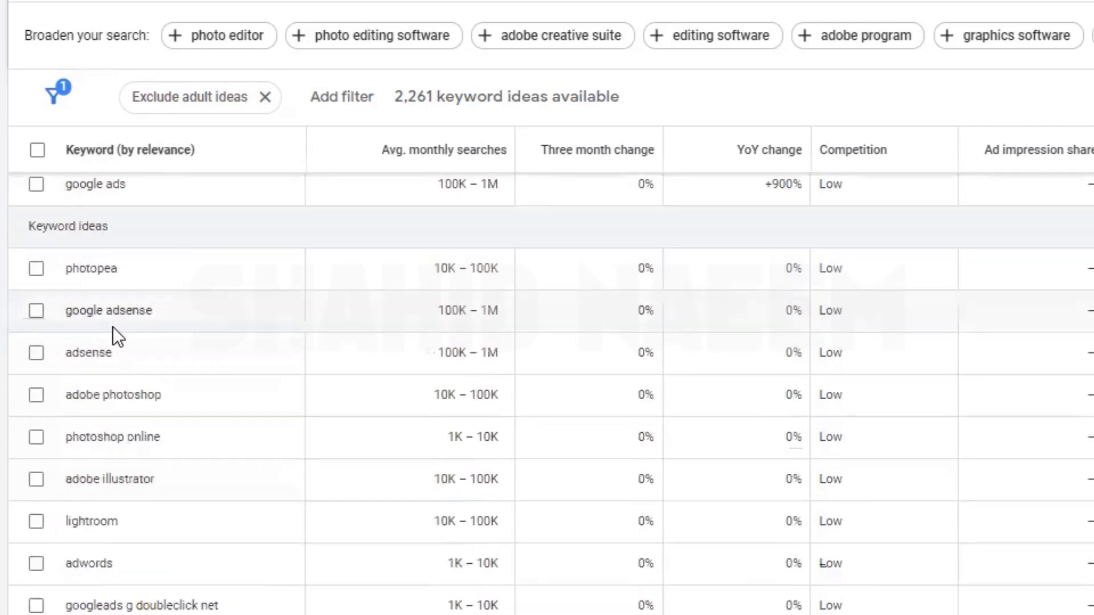
scroll(414, 370, "up", 3)
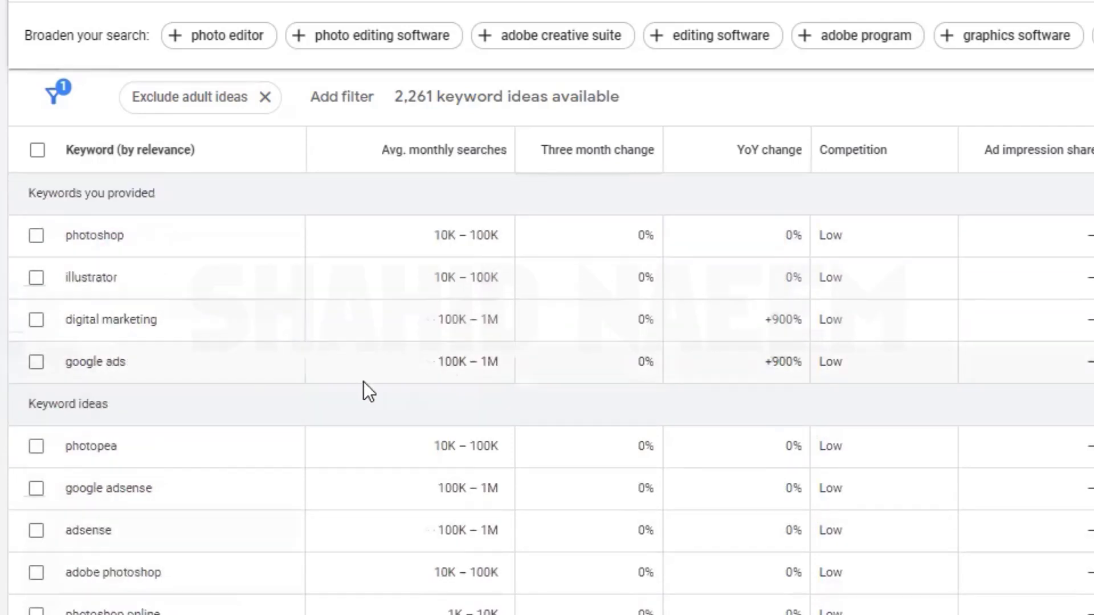
Select the keywords photoshop, digital marketing, photopea, adobe photoshop and adobe illustrator, and view the negative keyword and match type options
left_click(36, 236)
left_click(36, 329)
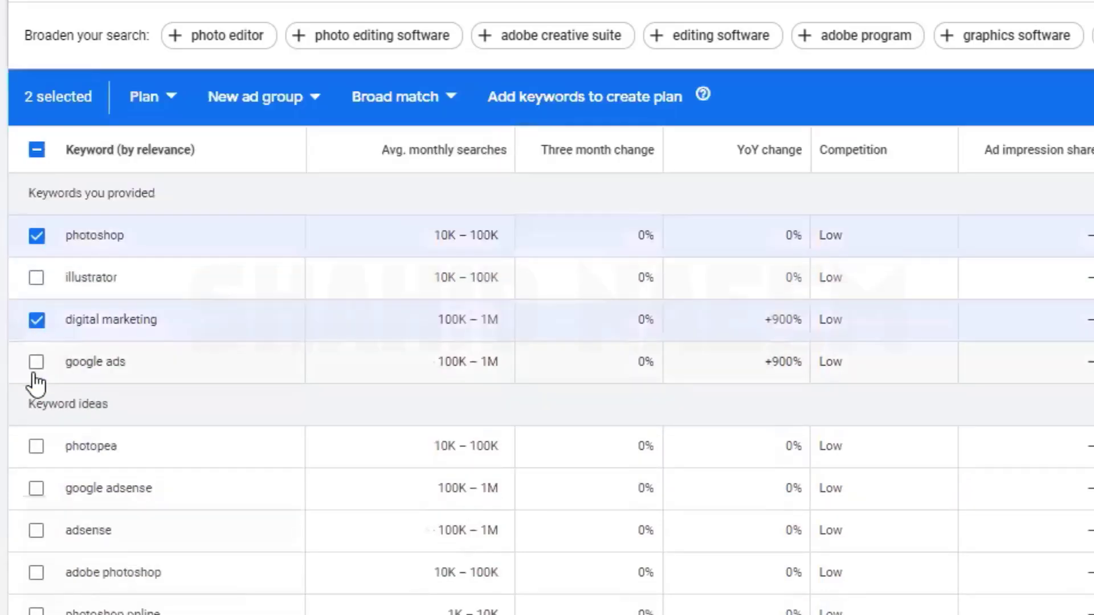
left_click(36, 446)
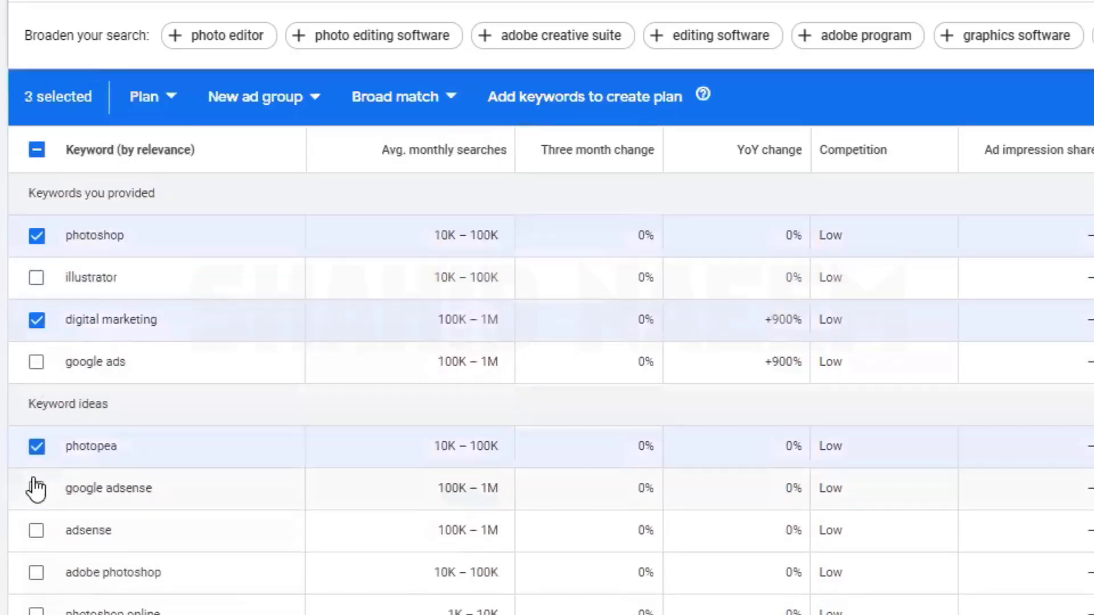
left_click(36, 573)
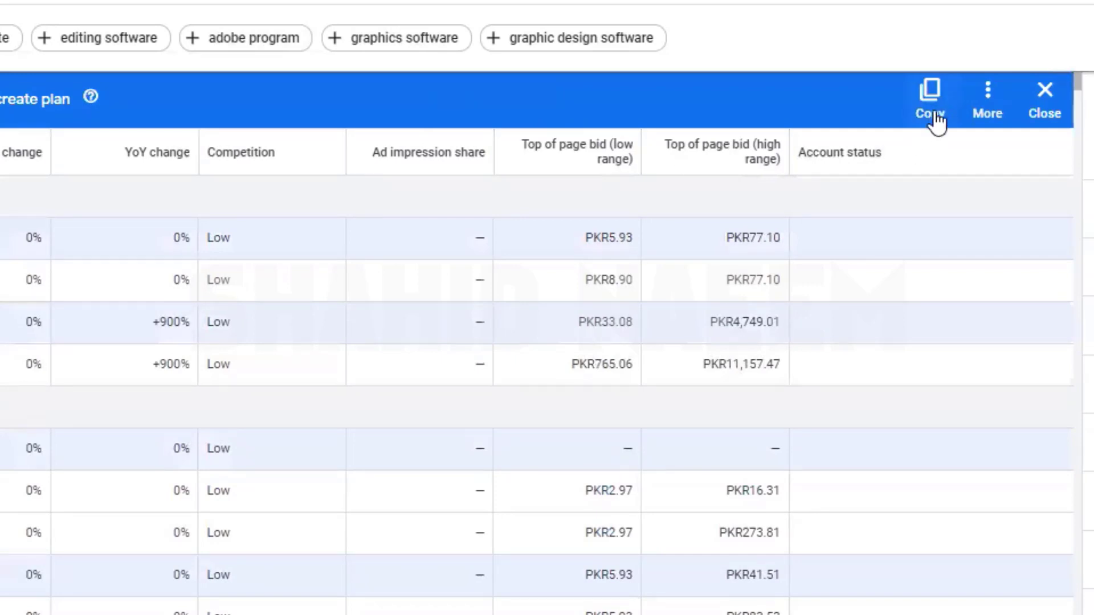
left_click(989, 113)
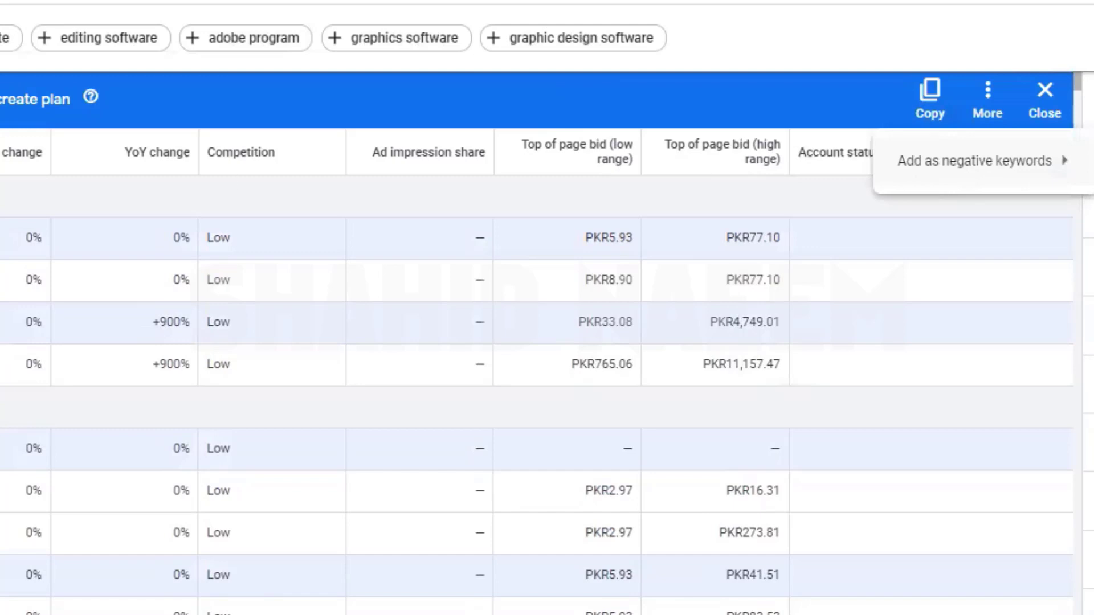
left_click(78, 83)
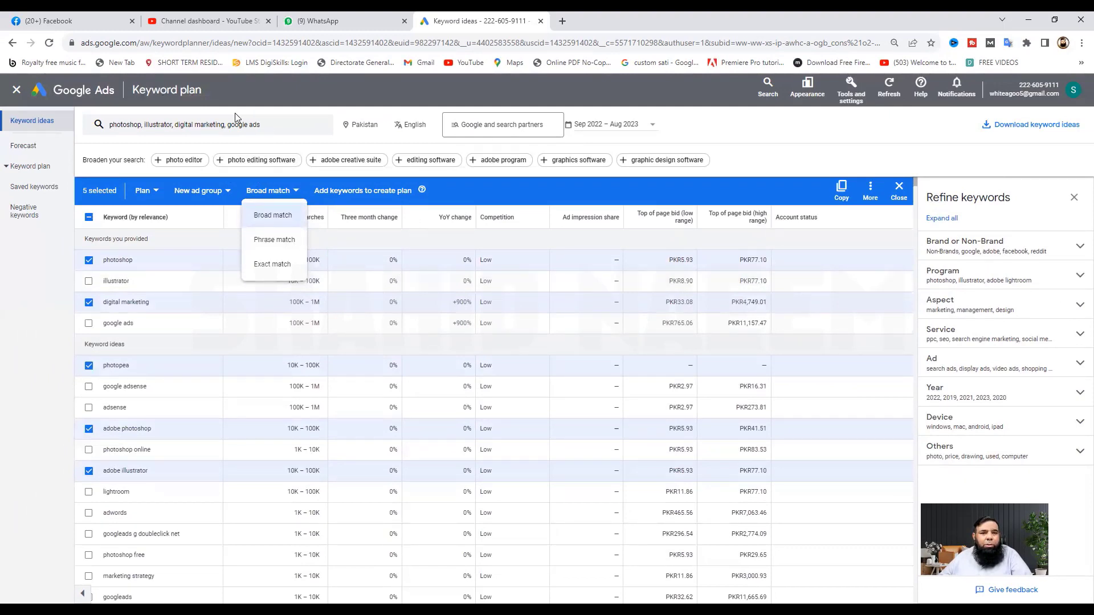
View the saved keywords of the plan, and return to the Keyword Planner start page
left_click(34, 186)
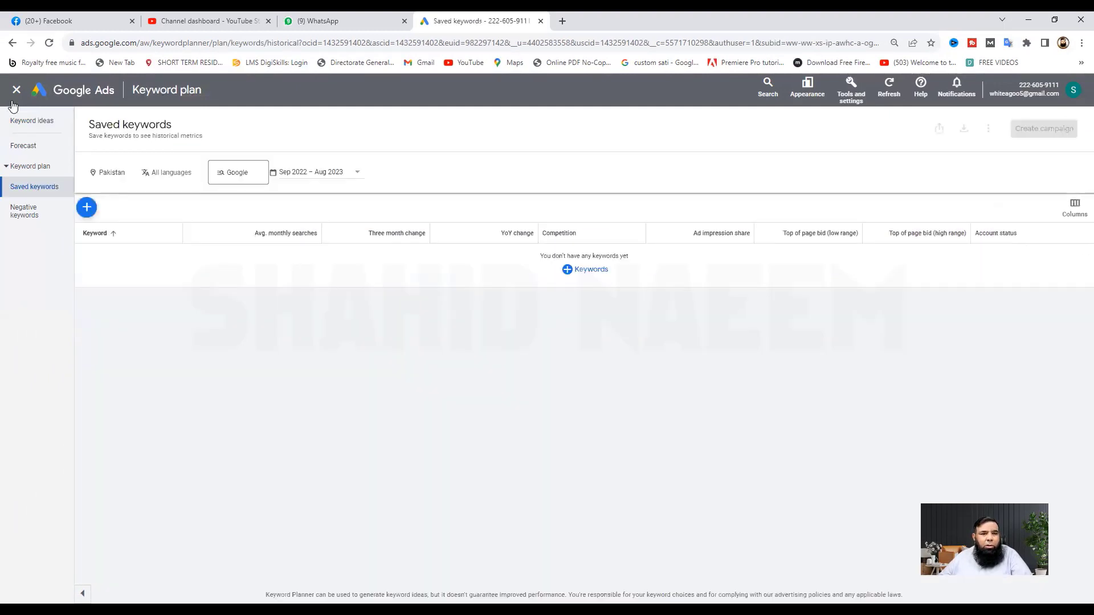
left_click(12, 43)
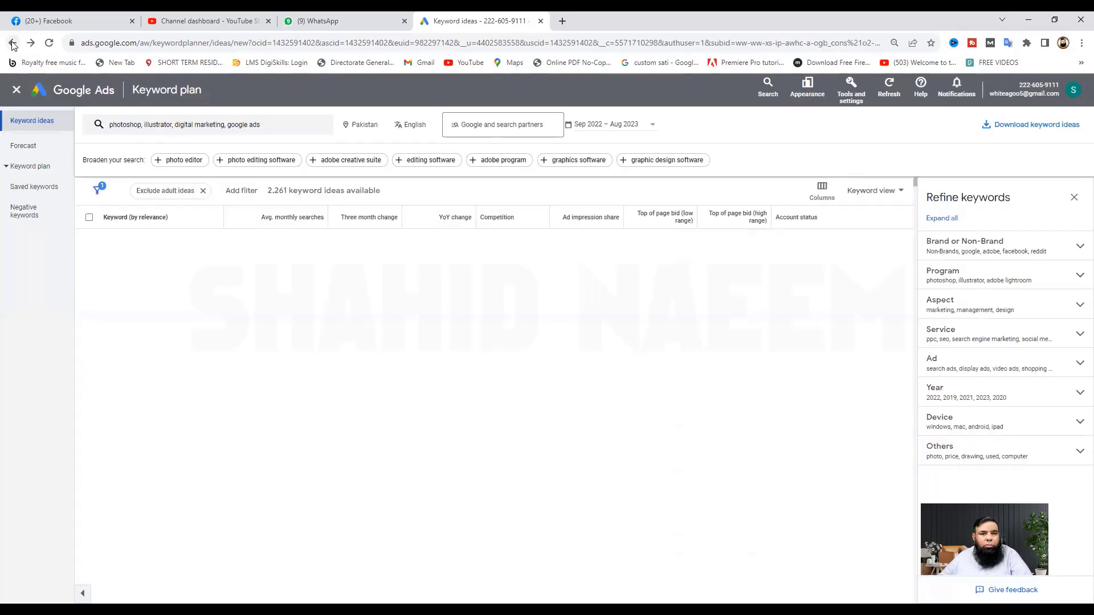
left_click(12, 43)
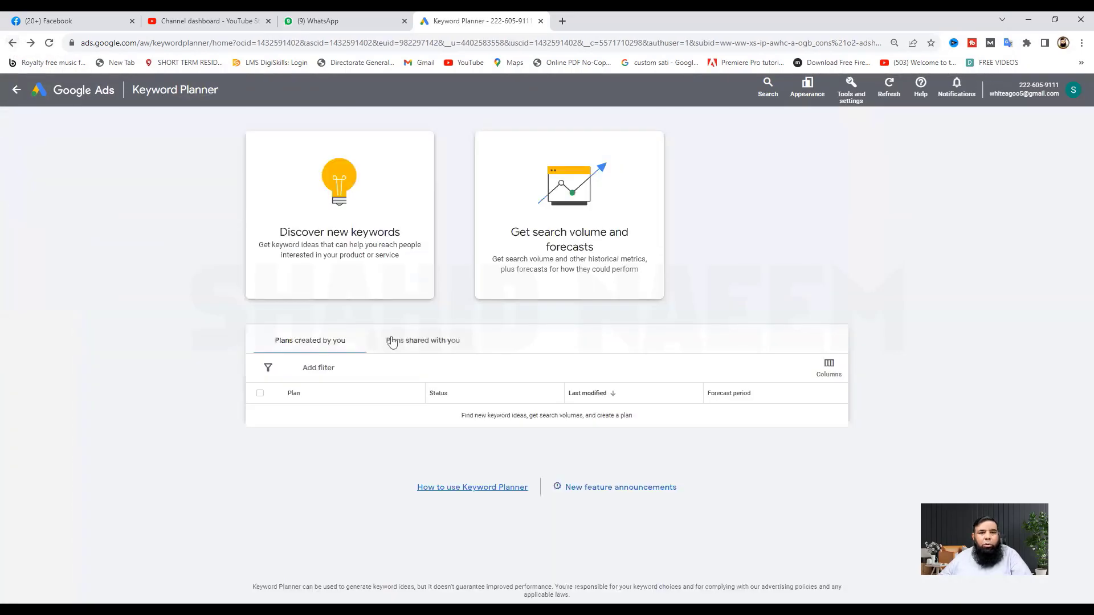
left_click(354, 244)
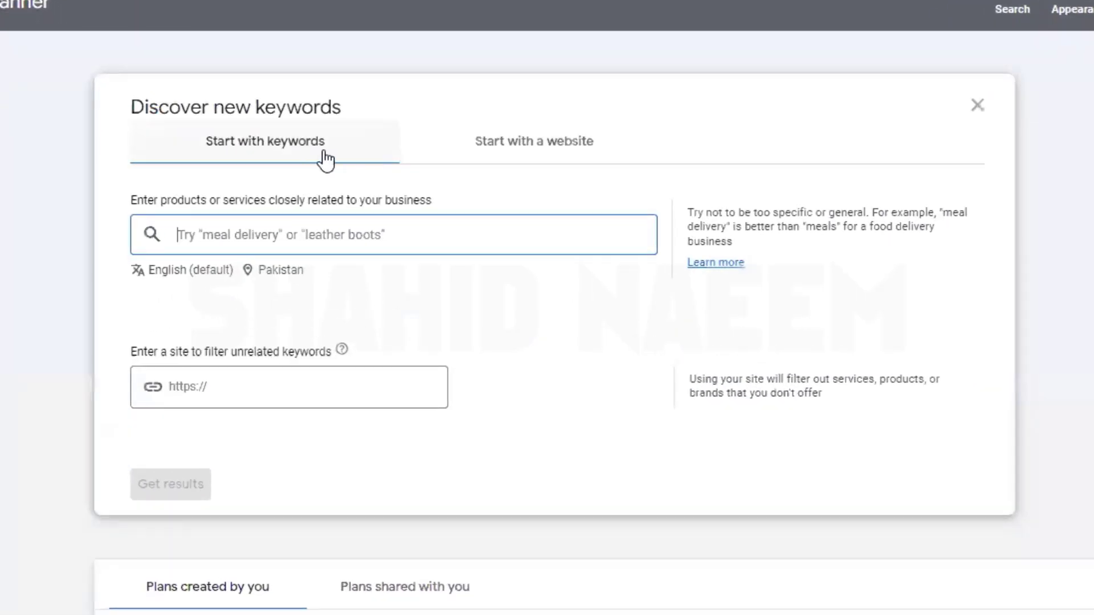
left_click(537, 152)
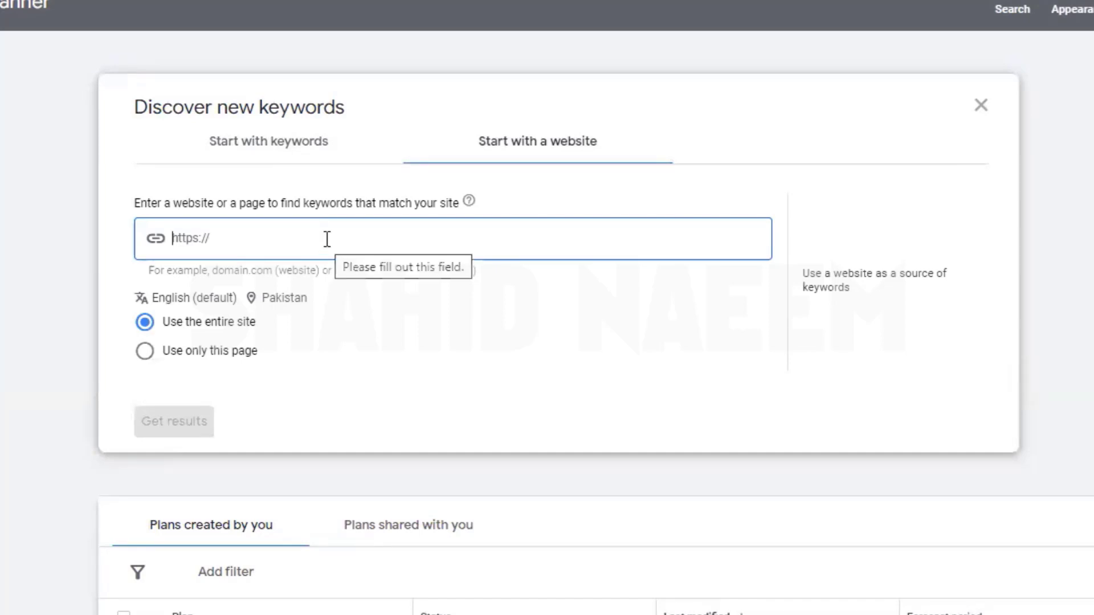
type("www.daraz.pk")
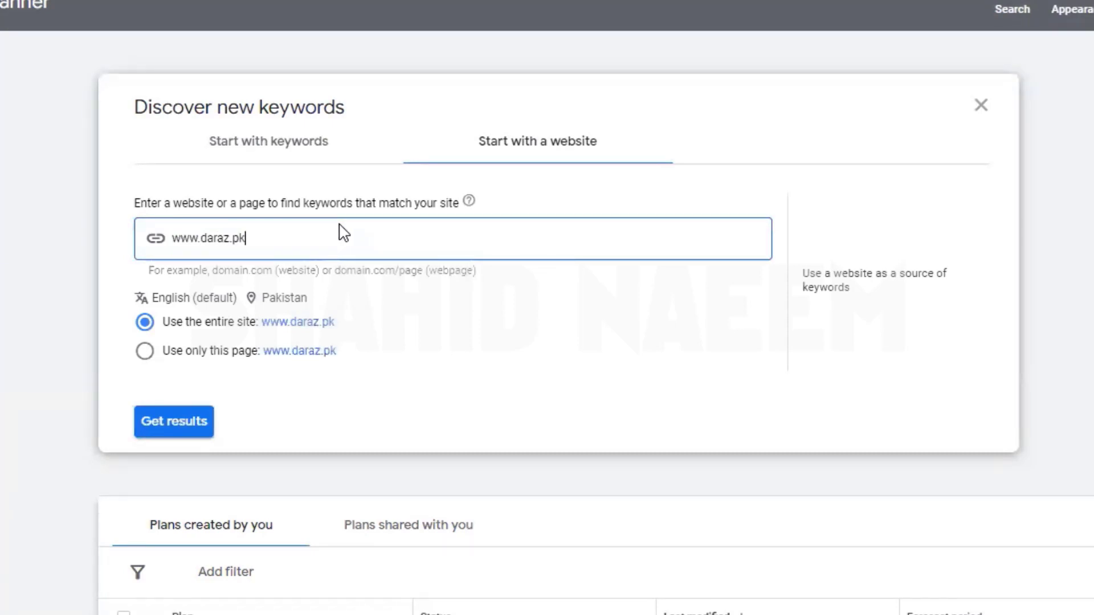
left_click(200, 424)
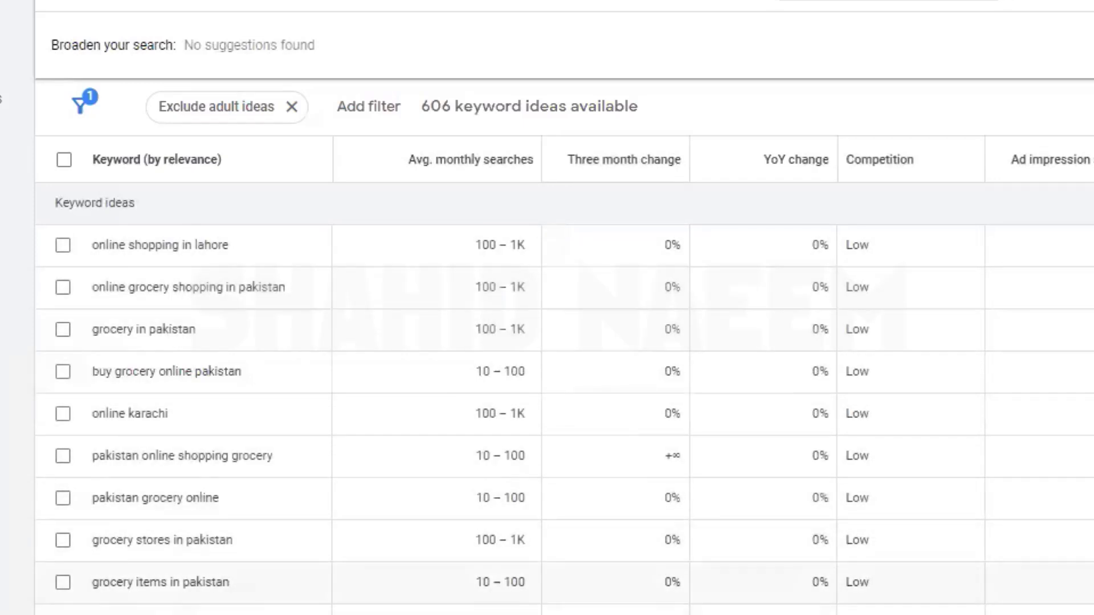
Look through the website's keyword ideas and their competition levels, and select online shopping in lahore and grocery in pakistan
scroll(564, 399, "down", 10)
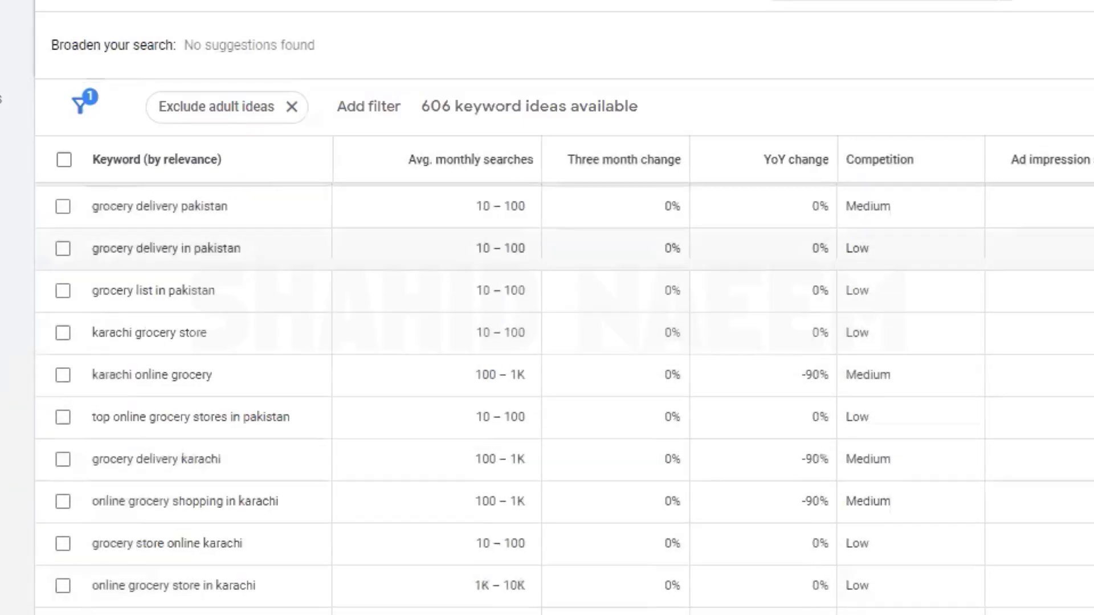
scroll(904, 572, "down", 5)
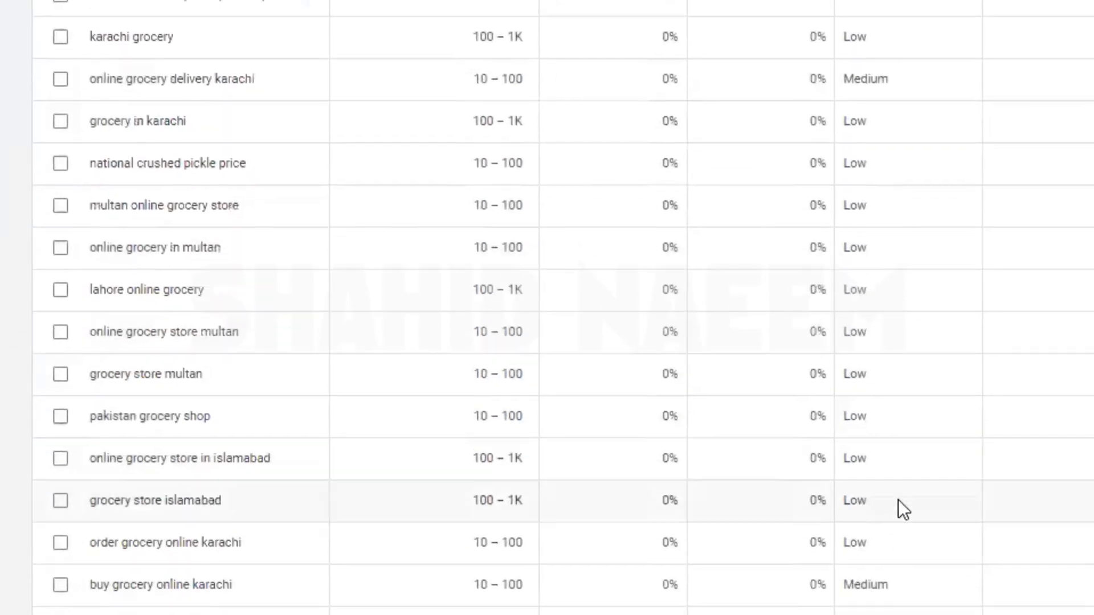
scroll(883, 429, "up", 10)
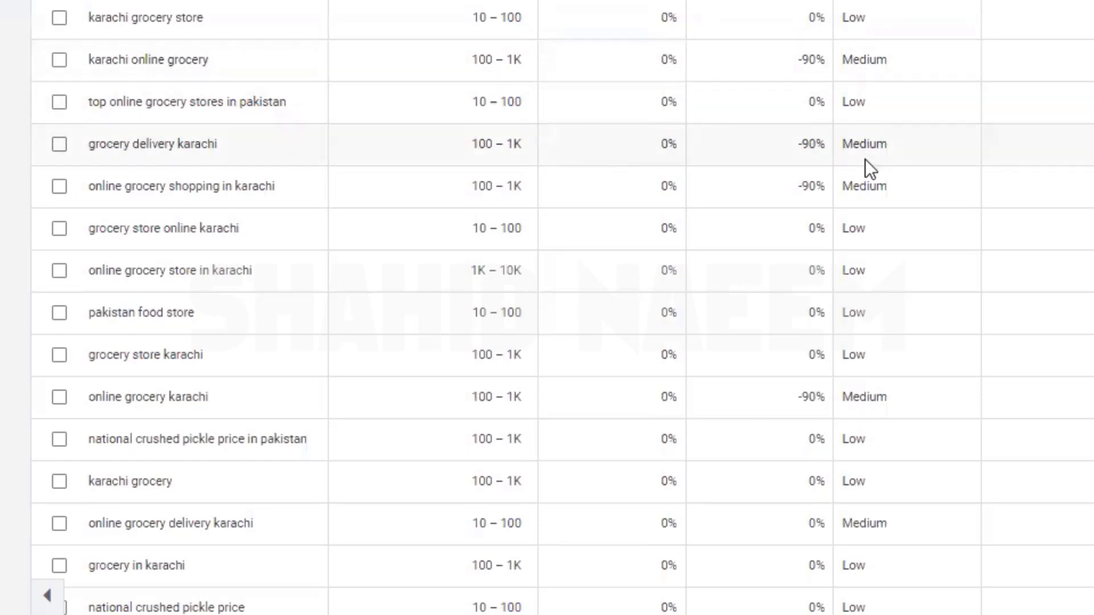
scroll(776, 182, "down", 10)
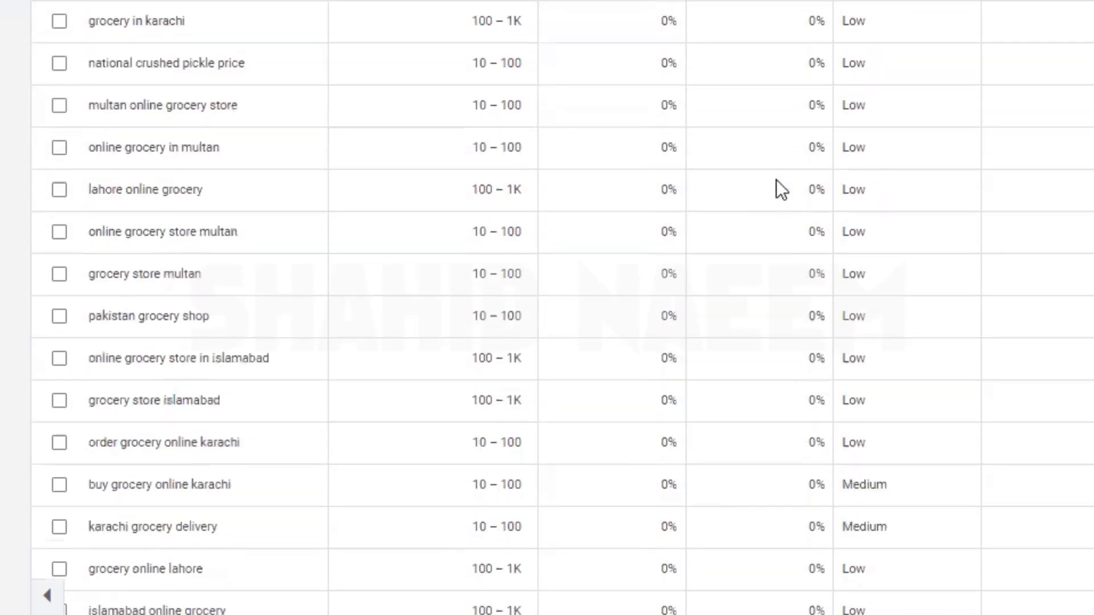
scroll(778, 183, "down", 5)
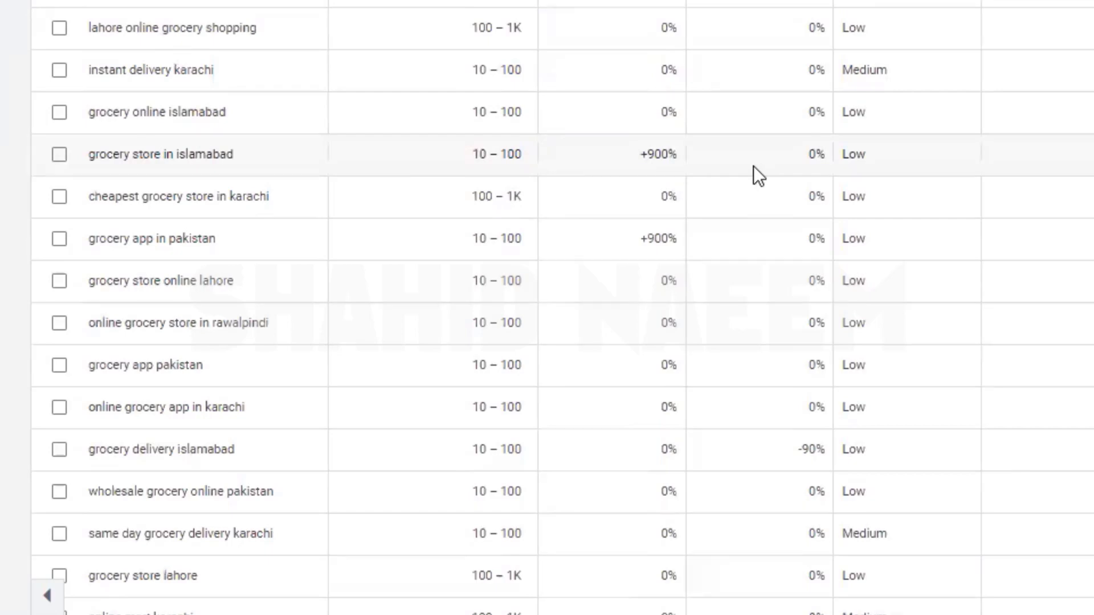
scroll(755, 168, "up", 15)
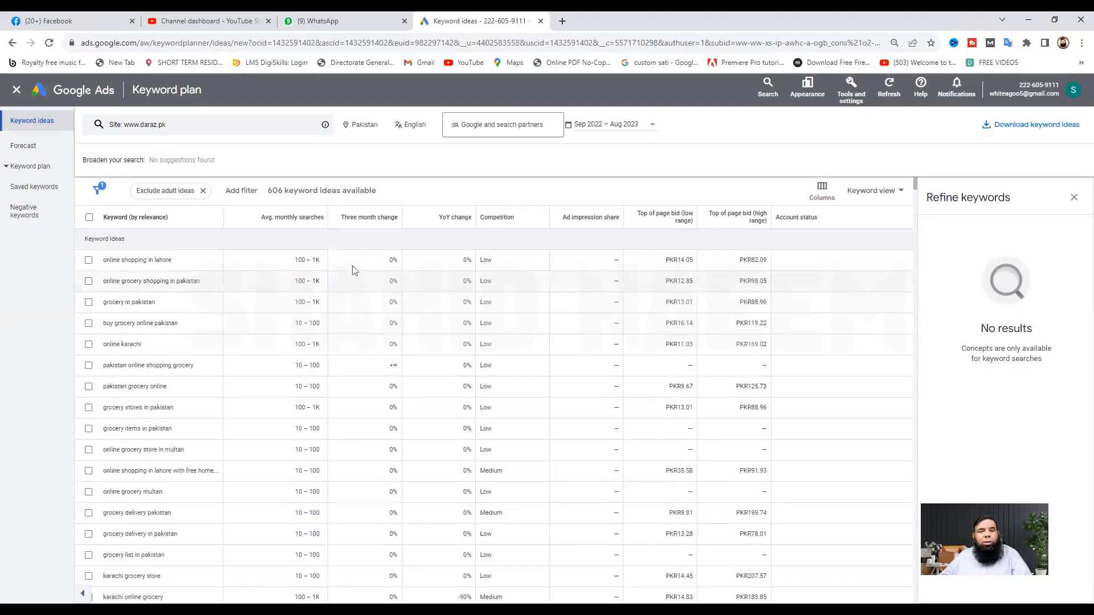
left_click(88, 260)
left_click(89, 302)
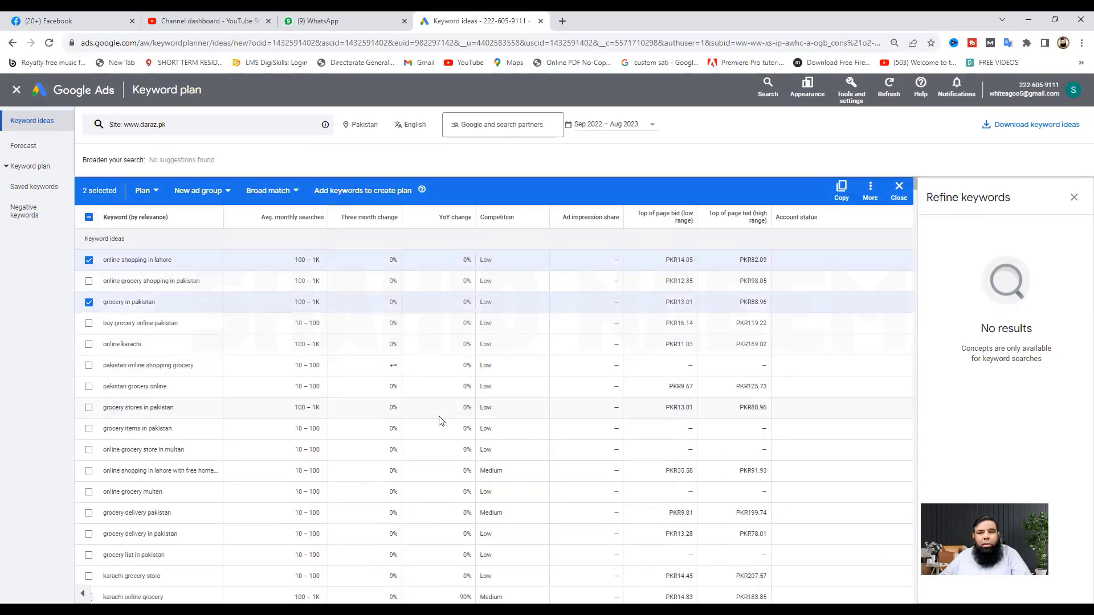